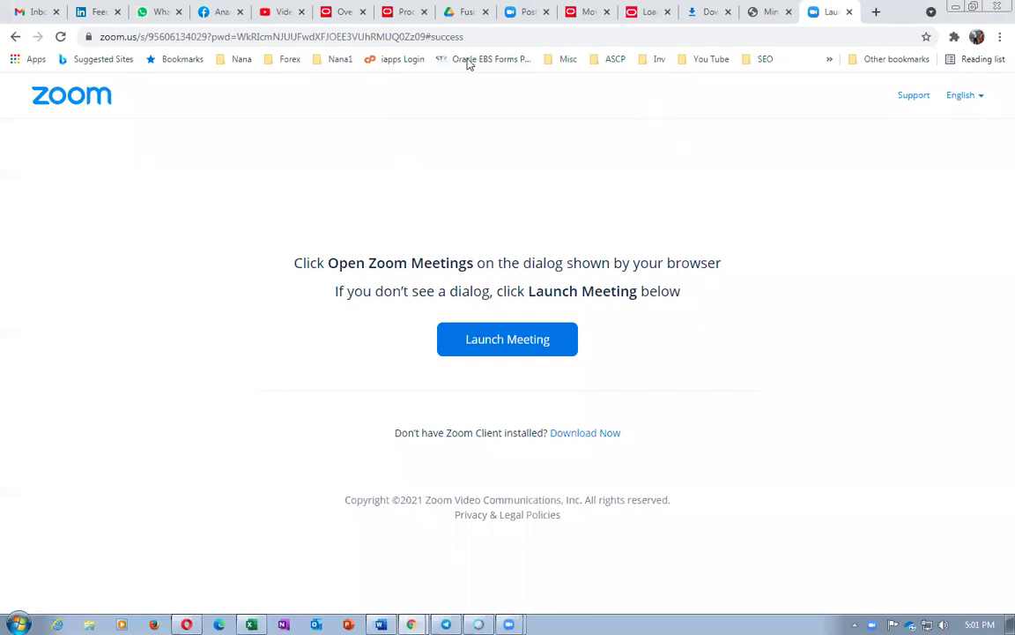
Step: Share Screen 1 in the Webex meeting and bring the Min-Max report PDF tab forward
{"action": "key", "text": "alt+Tab"}
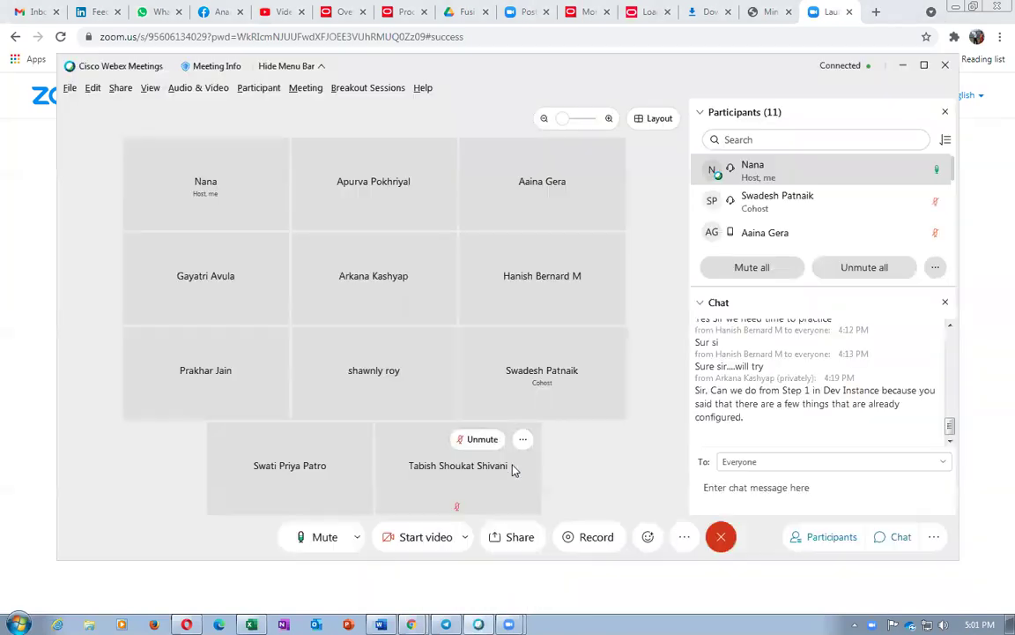
{"action": "left_click", "coordinate": [520, 538]}
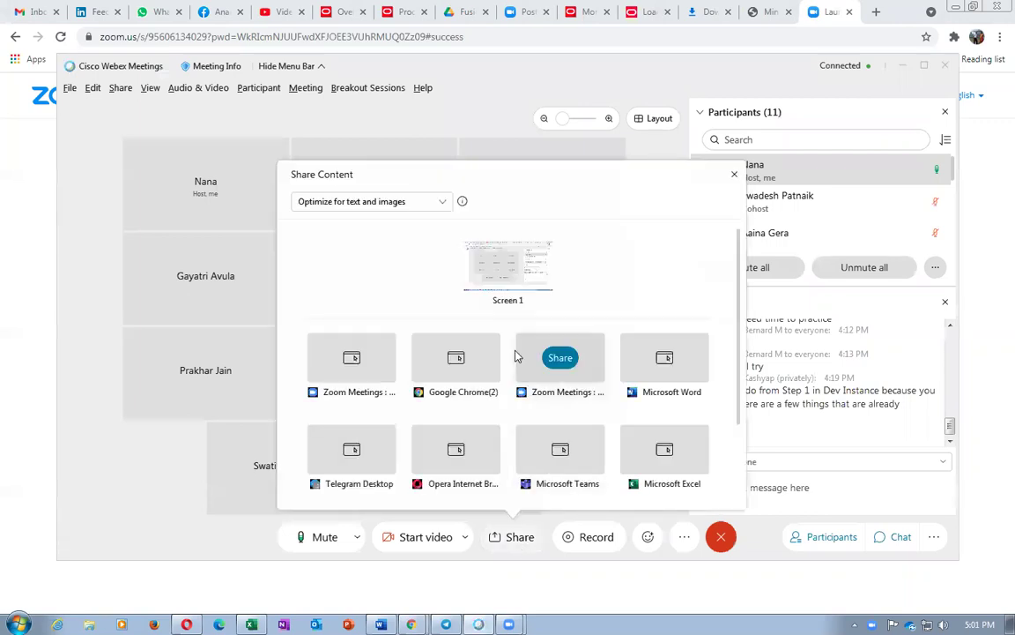
{"action": "left_click", "coordinate": [509, 266]}
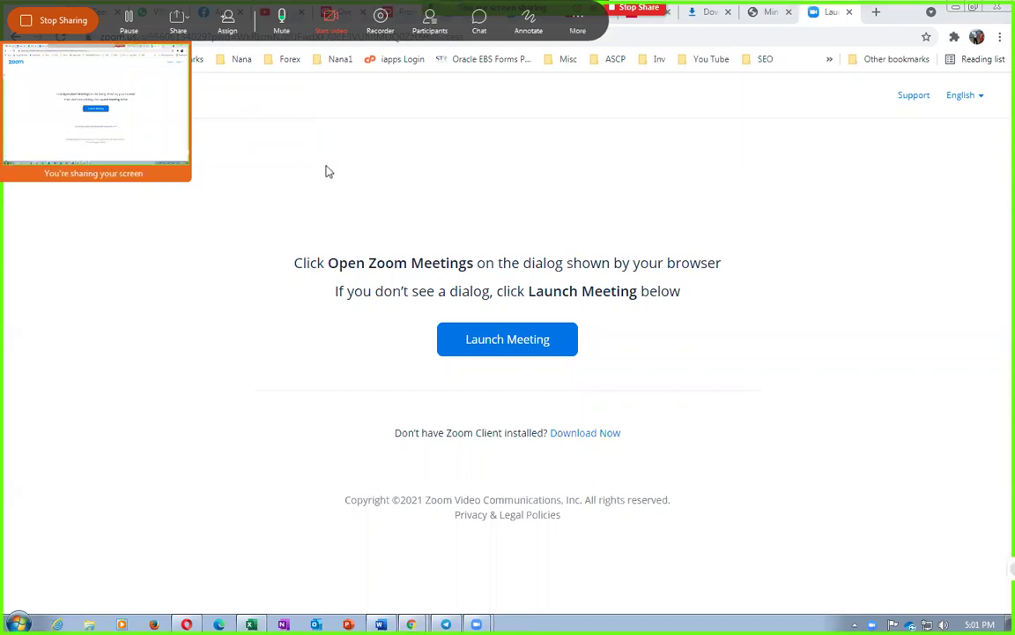
{"action": "left_click", "coordinate": [769, 12]}
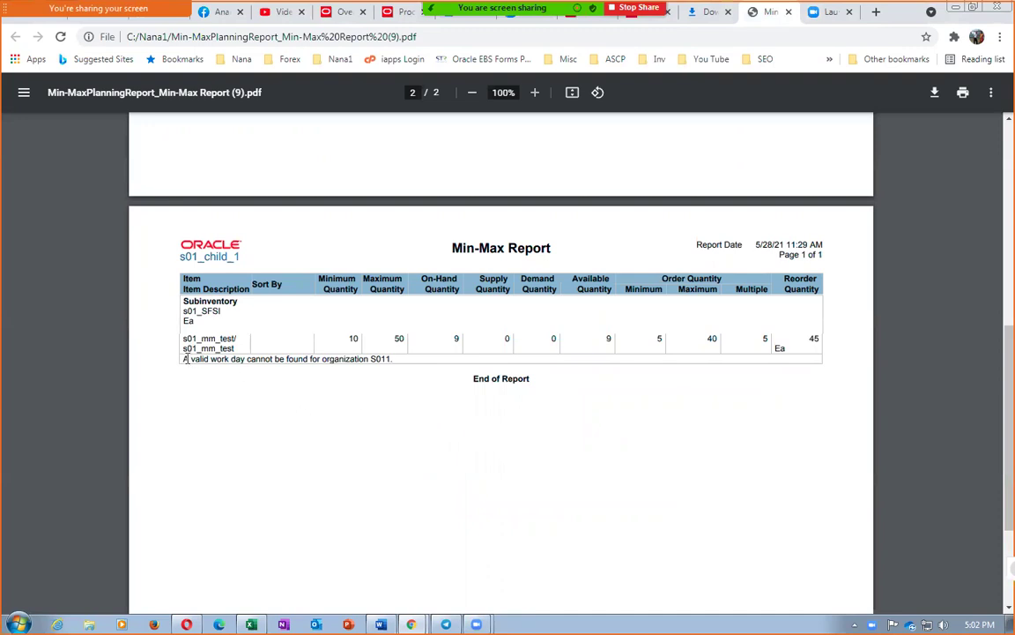
{"action": "left_click_drag", "start_coordinate": [190, 359], "coordinate": [398, 377]}
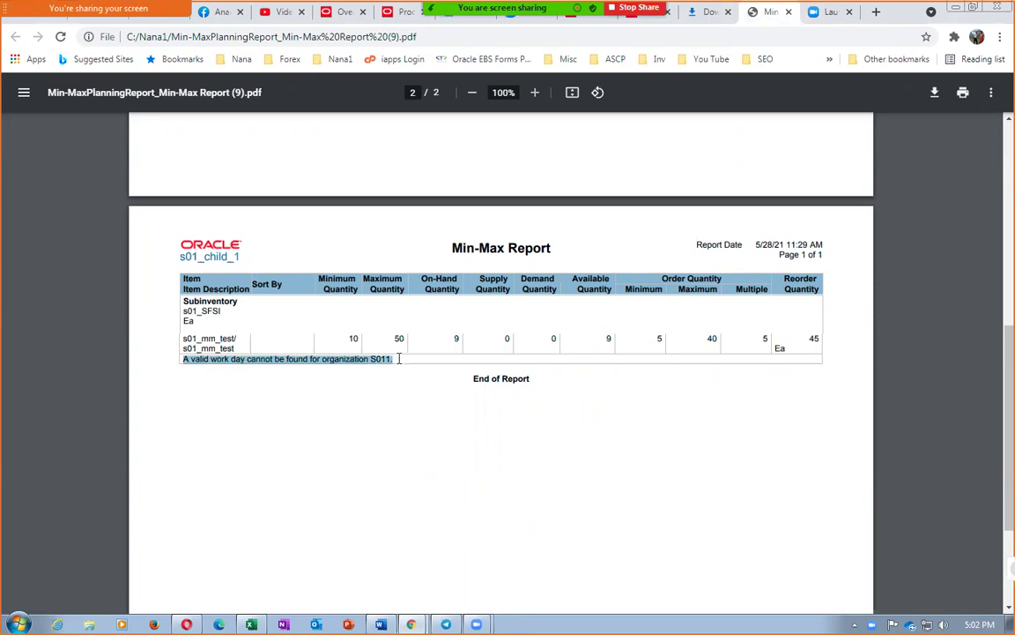
{"action": "left_click", "coordinate": [343, 422]}
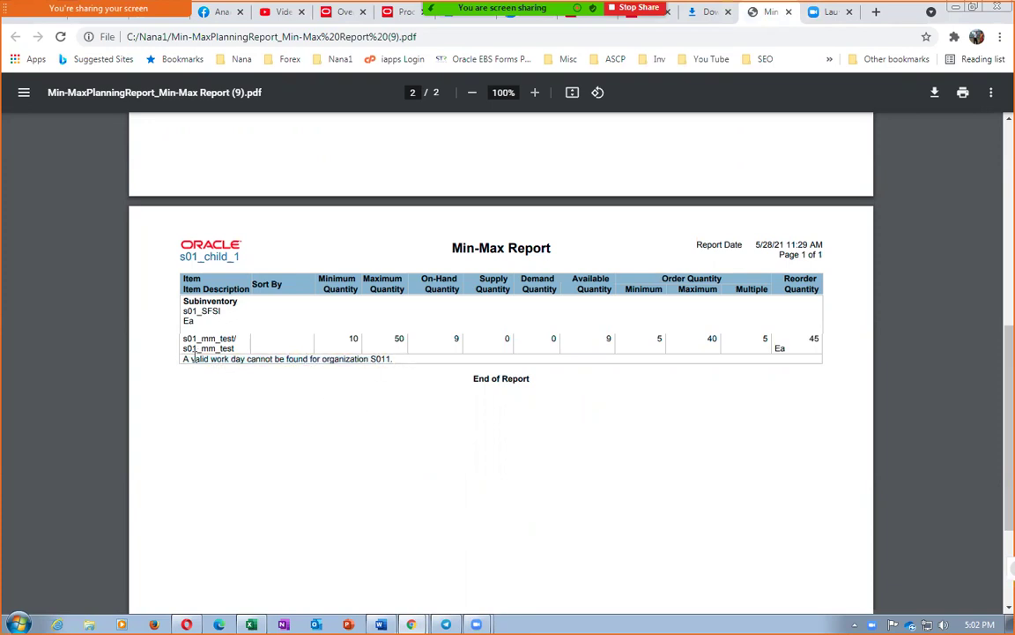
{"action": "left_click_drag", "start_coordinate": [194, 360], "coordinate": [418, 364]}
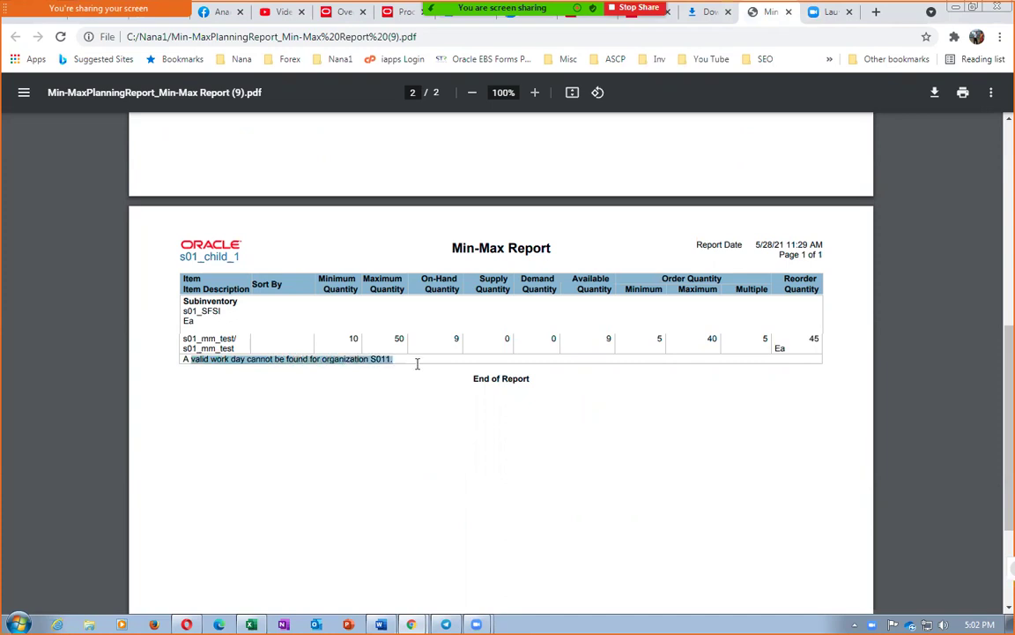
{"action": "left_click_drag", "start_coordinate": [810, 342], "coordinate": [824, 339]}
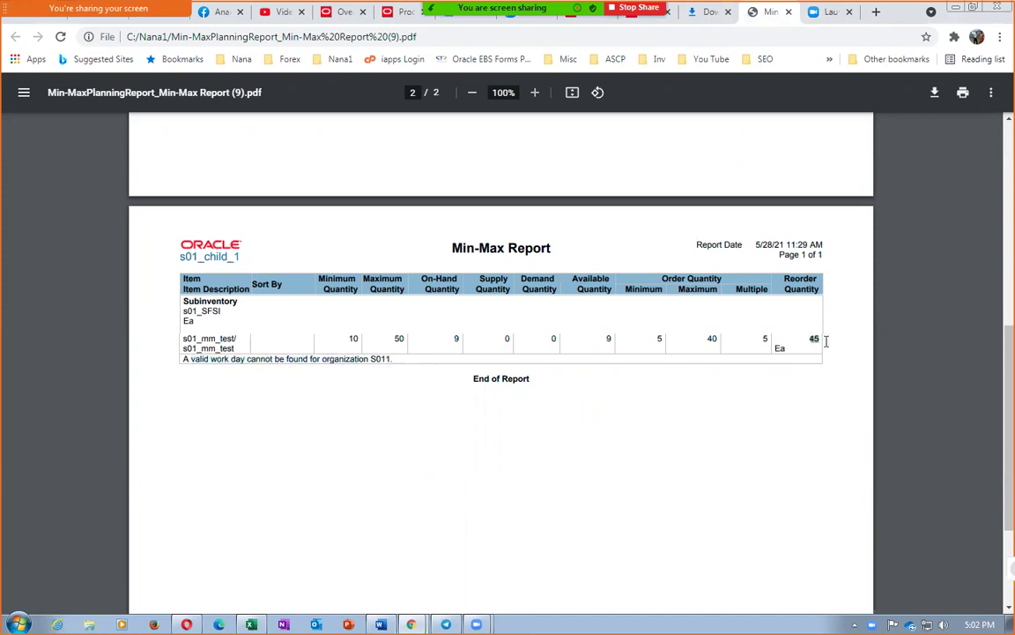
{"action": "scroll", "coordinate": [410, 470], "scroll_direction": "up", "scroll_amount": 4}
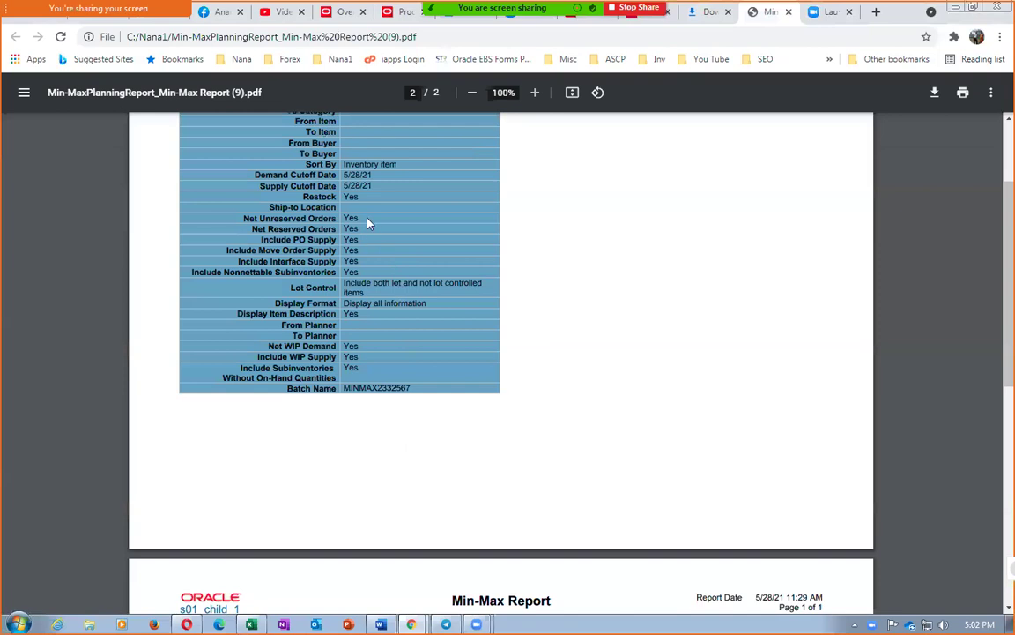
{"action": "left_click_drag", "start_coordinate": [344, 198], "coordinate": [361, 195]}
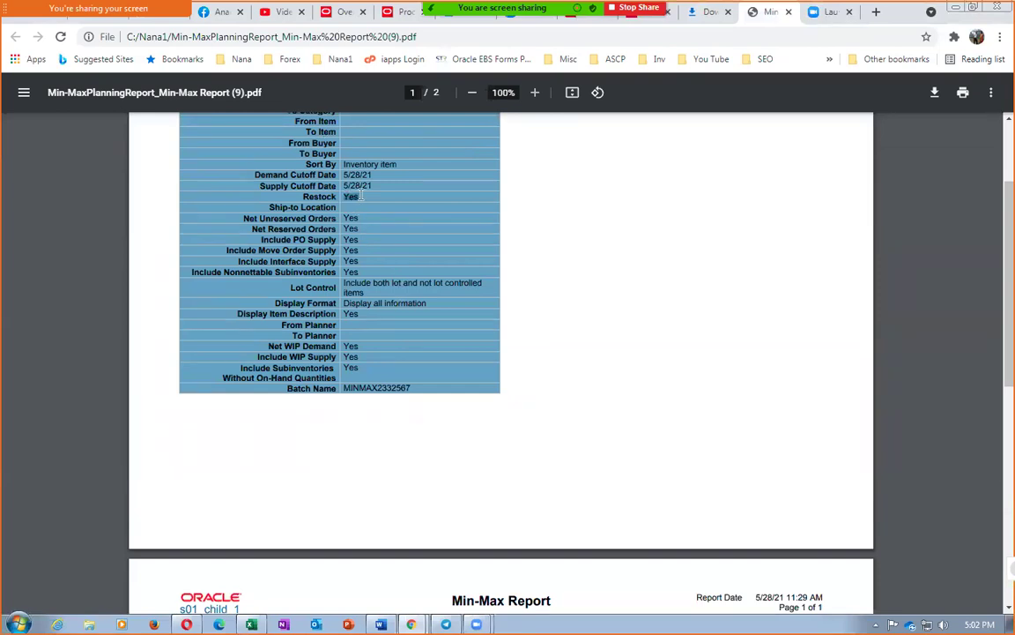
{"action": "left_click", "coordinate": [457, 392]}
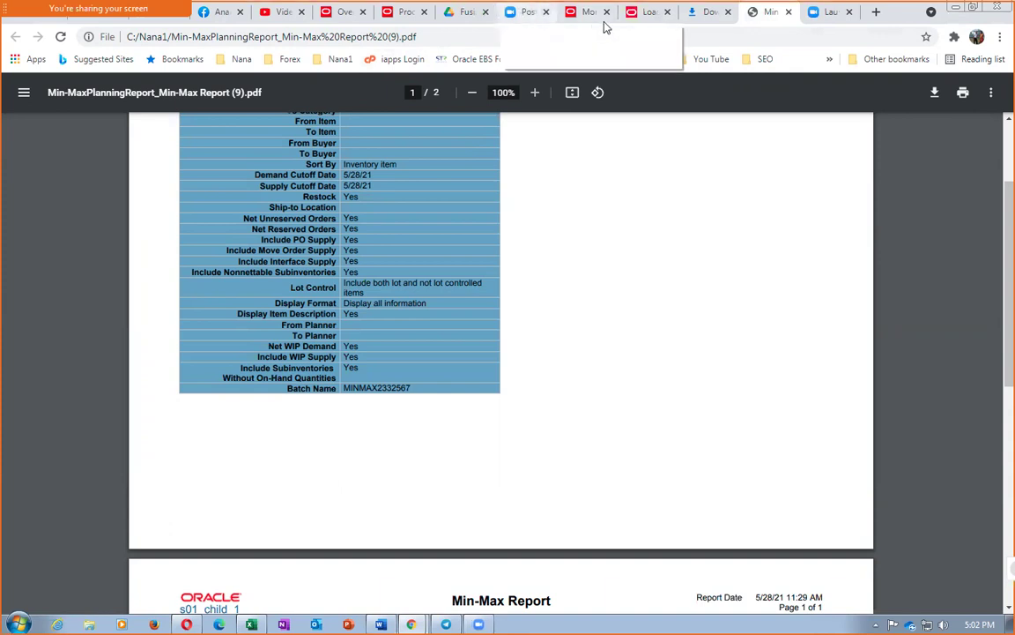
Step: Close the completed report loading tab and reload the Min-Max process page
{"action": "left_click", "coordinate": [650, 13]}
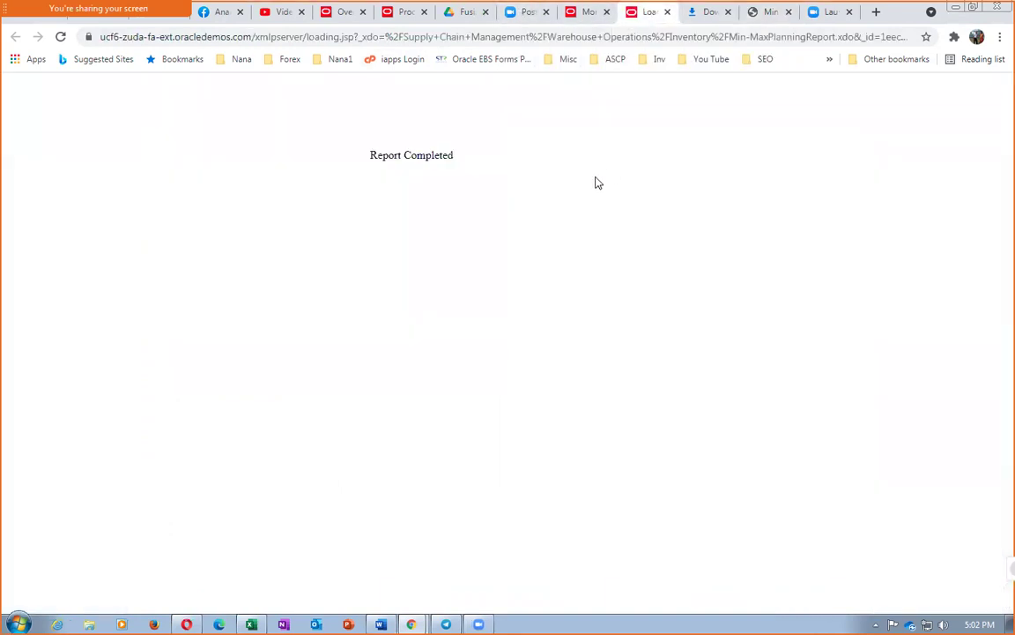
{"action": "left_click", "coordinate": [667, 13]}
{"action": "left_click", "coordinate": [593, 16]}
{"action": "right_click", "coordinate": [592, 14]}
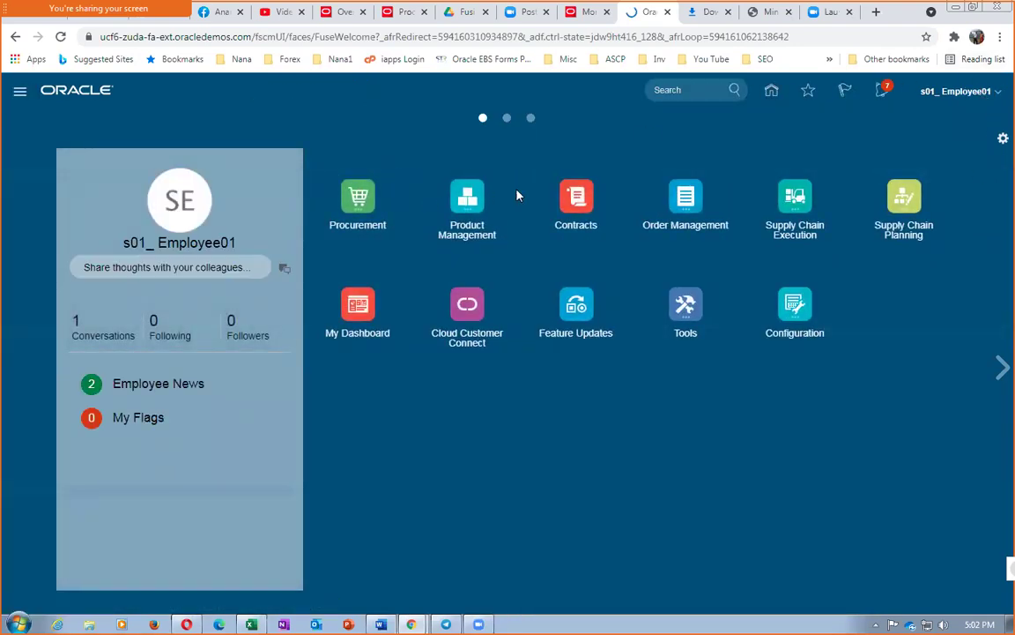
Step: Go to Supply Chain Execution > Inventory Management and open Manage Movement Requests
{"action": "left_click", "coordinate": [805, 204]}
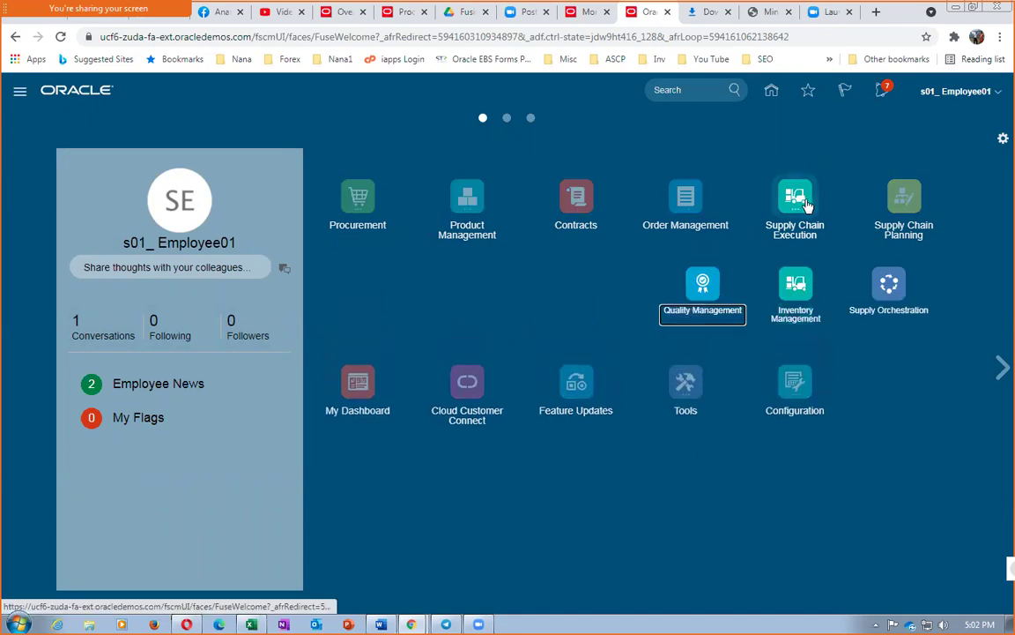
{"action": "left_click", "coordinate": [797, 288]}
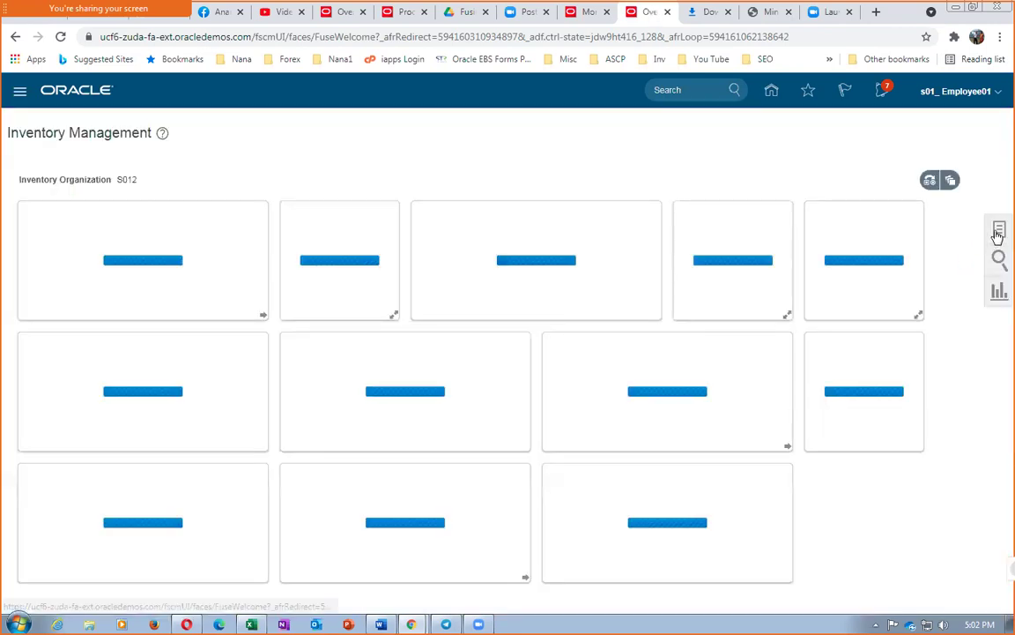
{"action": "left_click", "coordinate": [998, 230]}
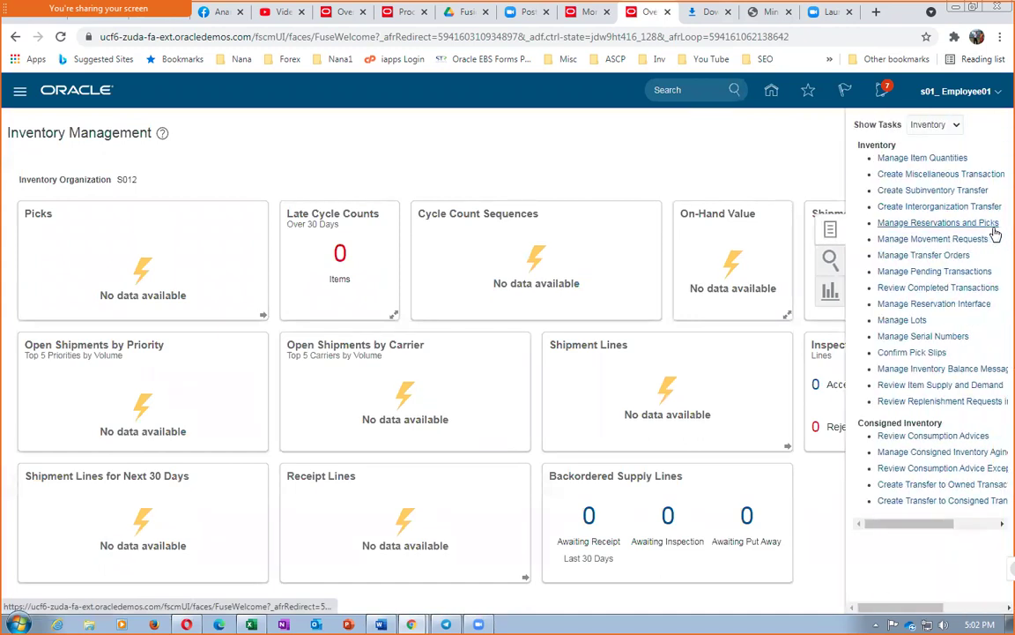
{"action": "left_click", "coordinate": [919, 240]}
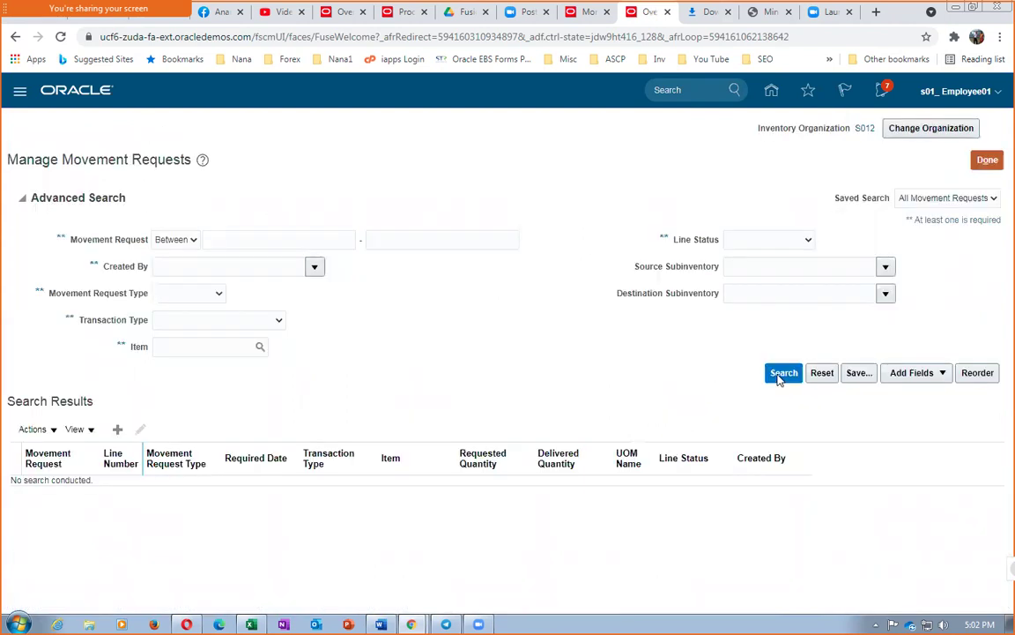
Step: Search movement requests for item s01_mm_test, see no results, and return to the overview
{"action": "left_click", "coordinate": [780, 375]}
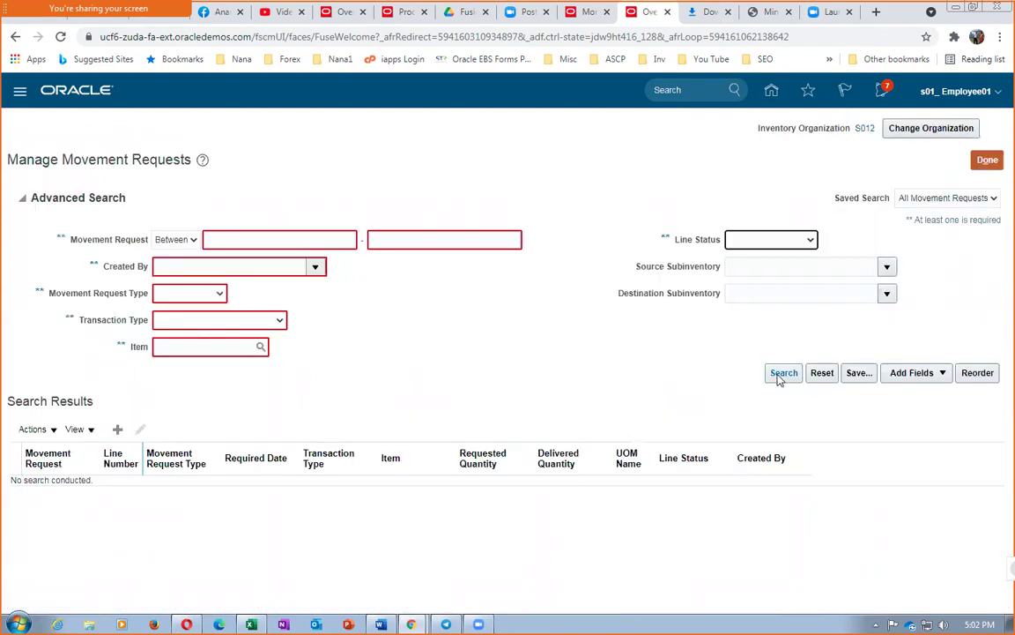
{"action": "left_click", "coordinate": [209, 349]}
{"action": "type", "text": "s01"}
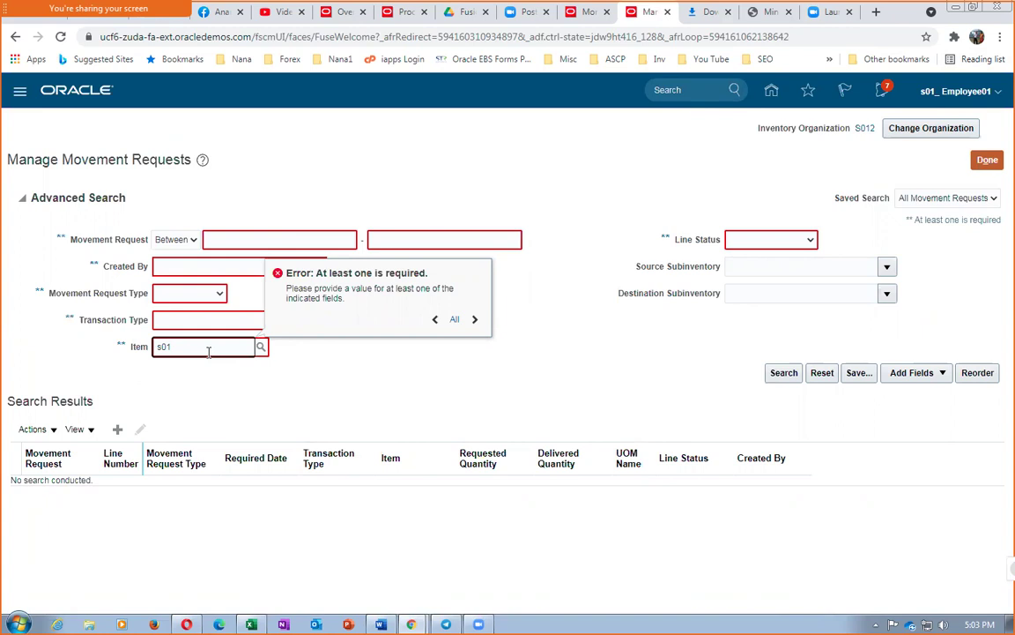
{"action": "type", "text": "_mm"}
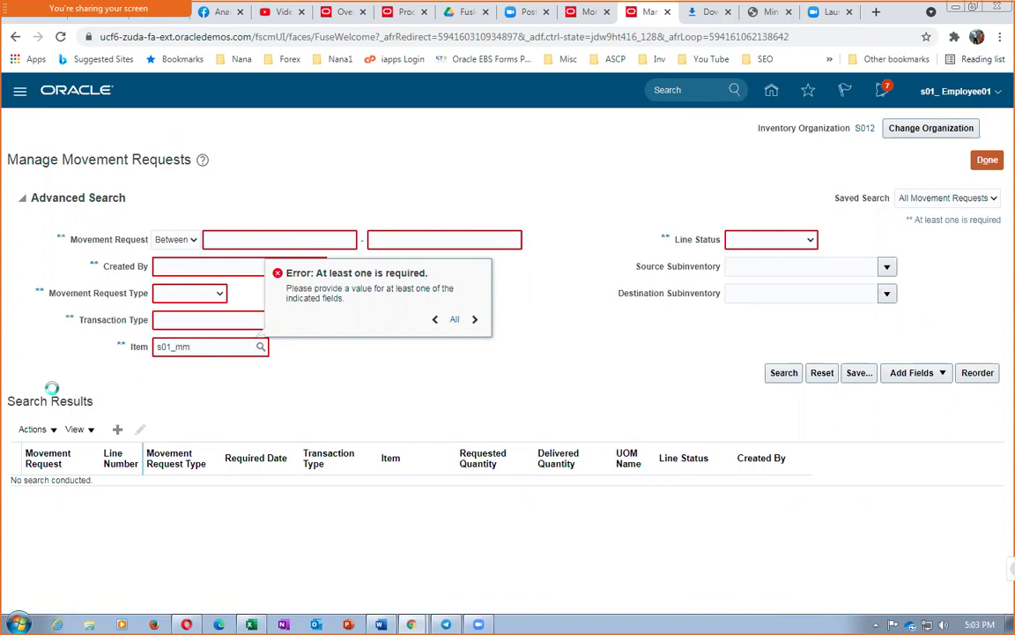
{"action": "type", "text": "_test"}
{"action": "left_click", "coordinate": [794, 379]}
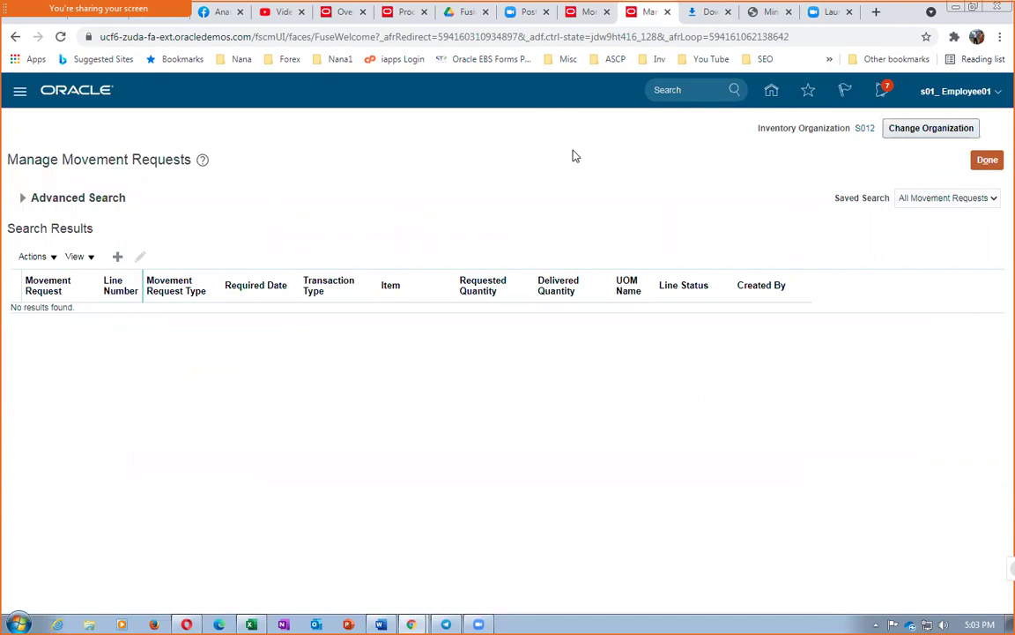
{"action": "left_click", "coordinate": [987, 162]}
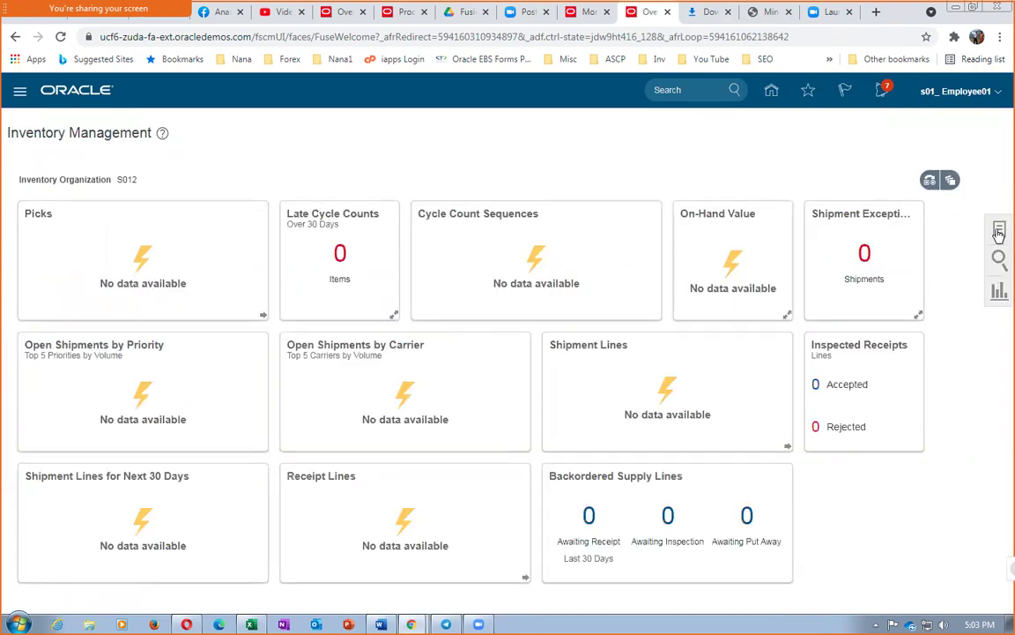
Step: Go to Setup and Maintenance from the account menu and show the setup Tasks panel
{"action": "left_click", "coordinate": [999, 231]}
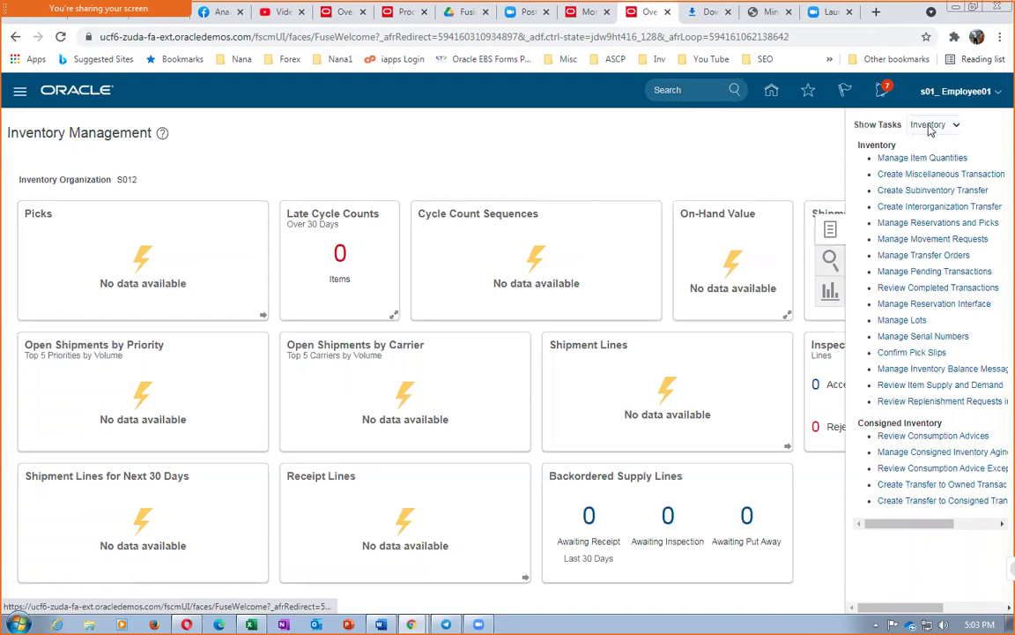
{"action": "left_click", "coordinate": [705, 144]}
{"action": "left_click", "coordinate": [978, 94]}
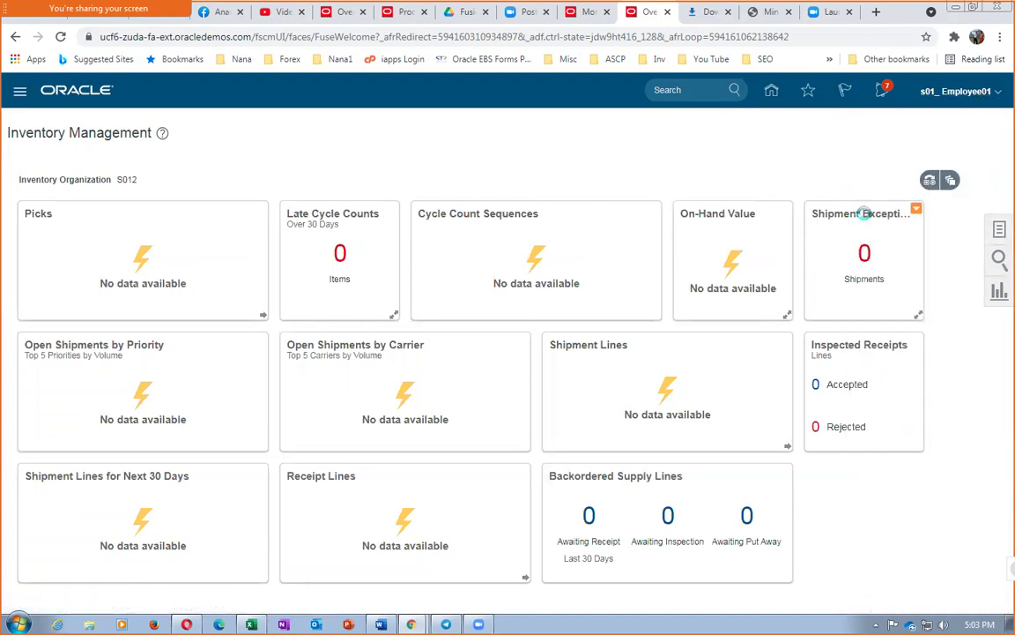
{"action": "left_click", "coordinate": [789, 301]}
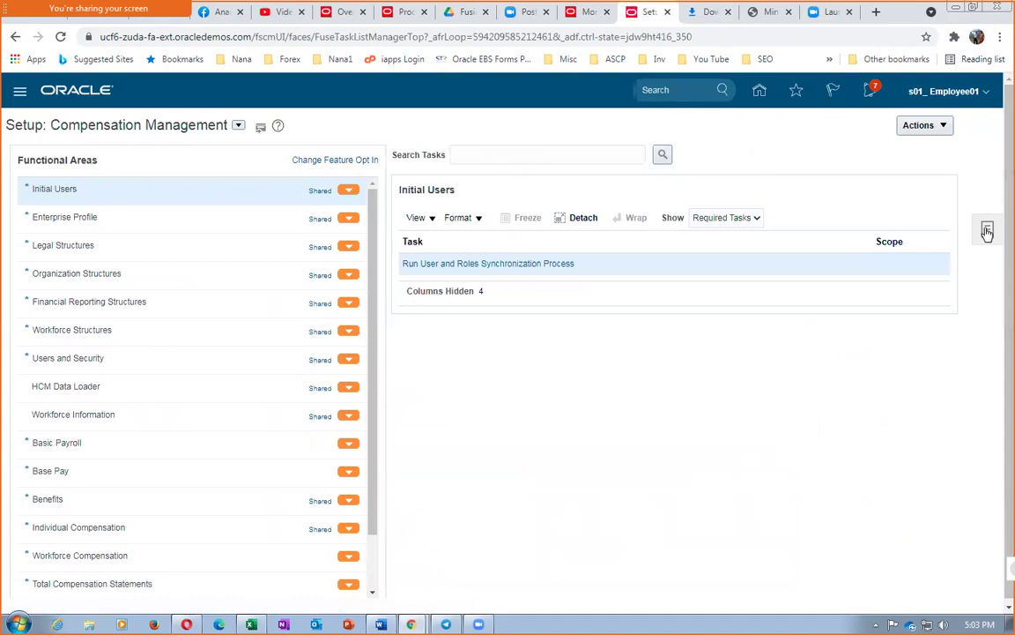
{"action": "left_click", "coordinate": [987, 231]}
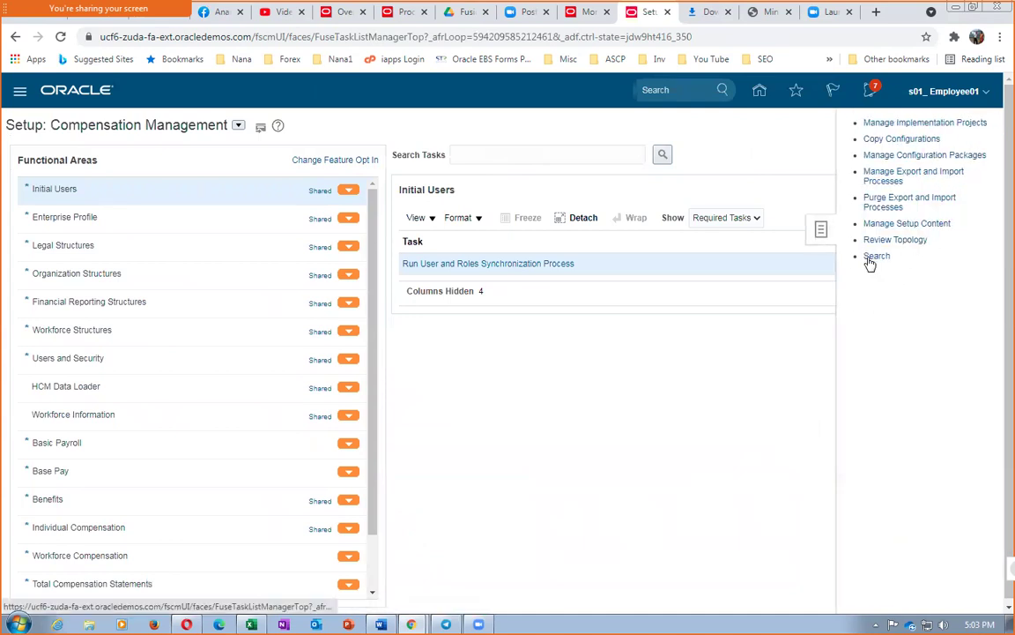
Step: Search the setup tasks for 'man%fac%shi' to find Manage Facility Shifts
{"action": "left_click", "coordinate": [335, 157]}
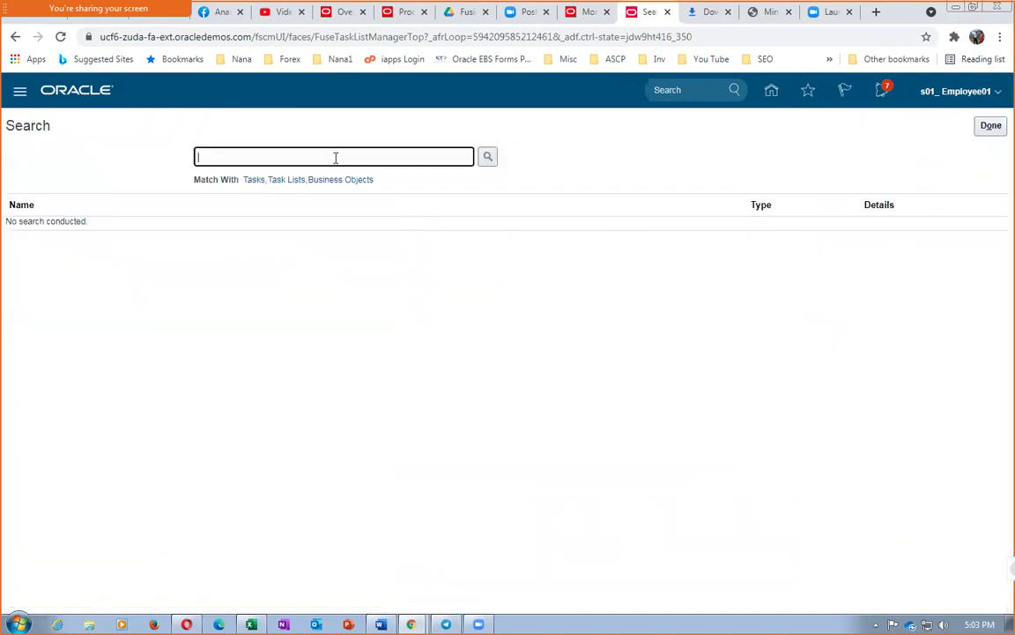
{"action": "type", "text": "man%fac"}
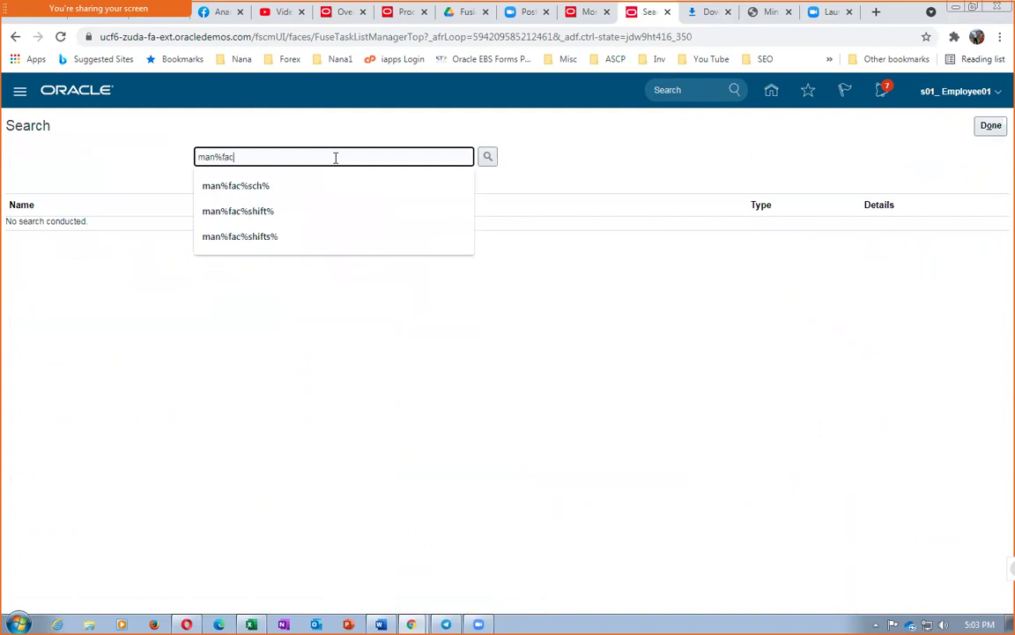
{"action": "type", "text": "%shift%"}
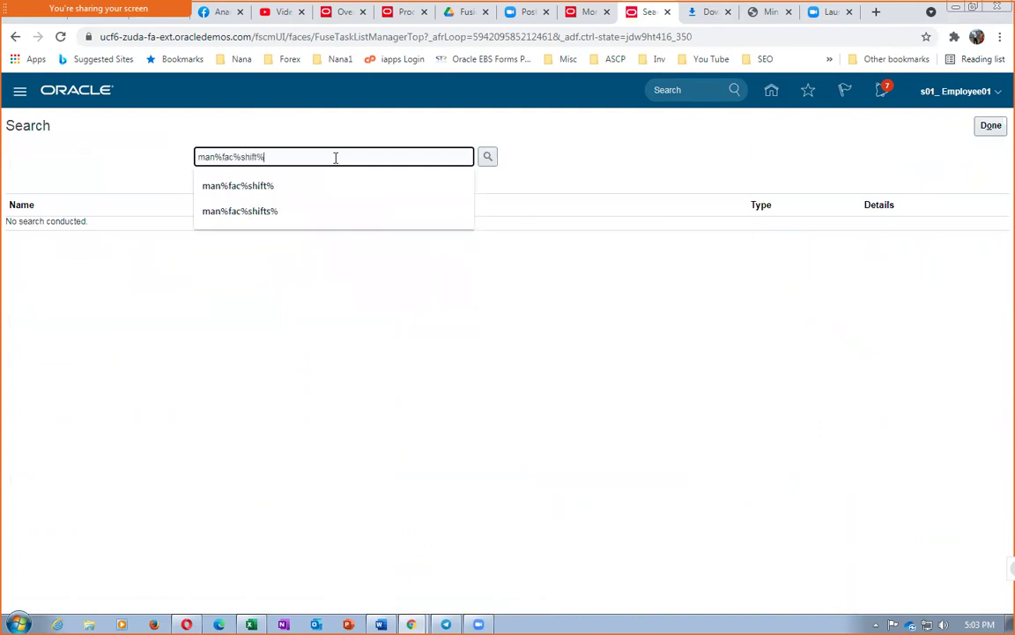
{"action": "key", "text": "Return"}
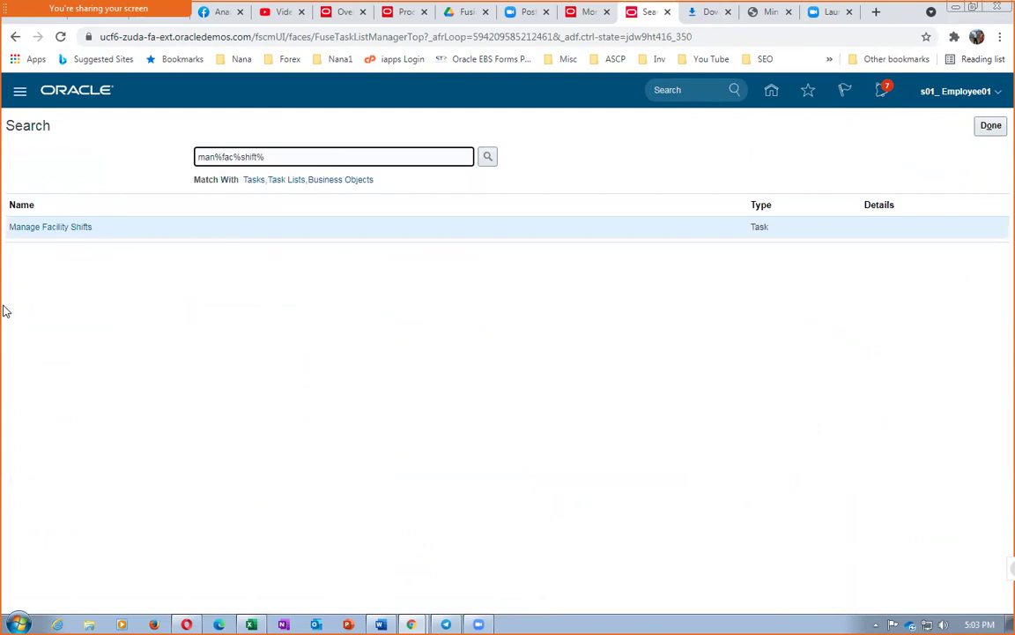
Step: Search shifts named s01 and review s01_facility_shifts (8:00 AM–4:00 PM, 8 hours) without saving
{"action": "left_click", "coordinate": [39, 229]}
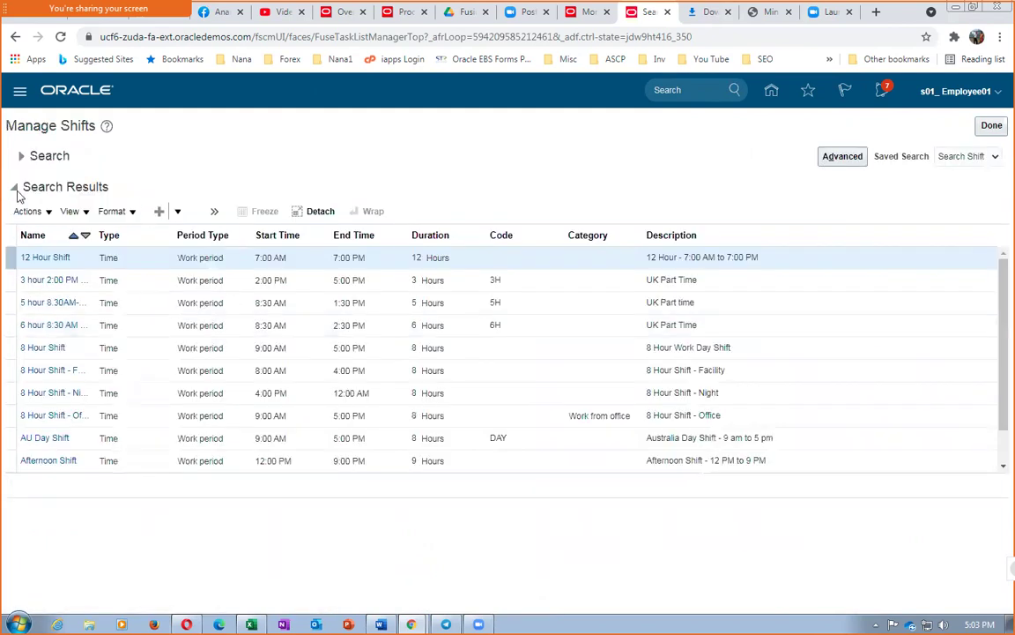
{"action": "left_click", "coordinate": [21, 156]}
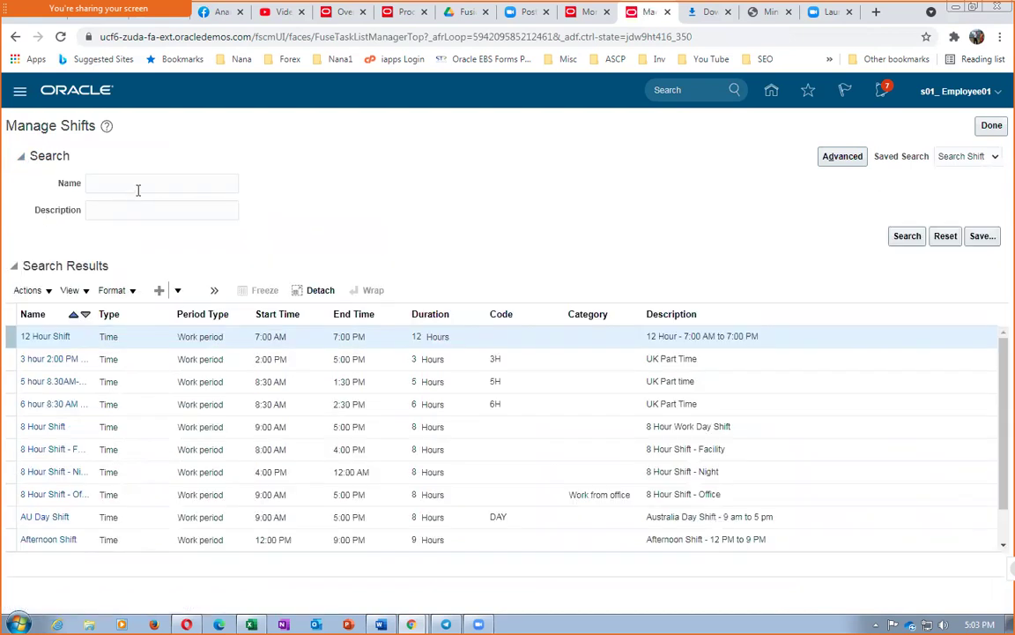
{"action": "left_click", "coordinate": [139, 184]}
{"action": "type", "text": "s"}
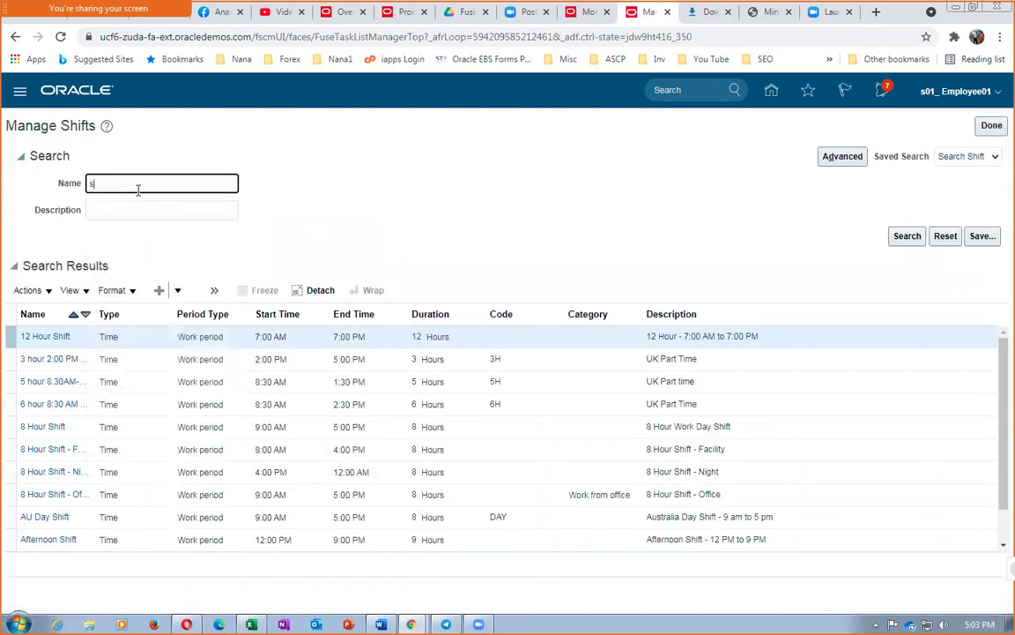
{"action": "type", "text": "01"}
{"action": "left_click", "coordinate": [899, 242]}
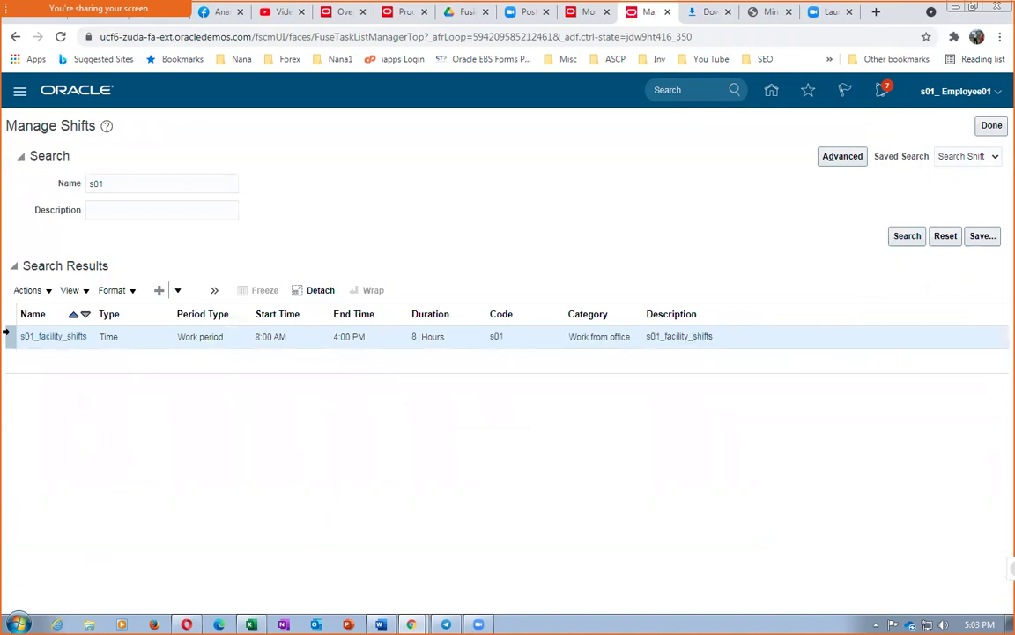
{"action": "left_click", "coordinate": [66, 337]}
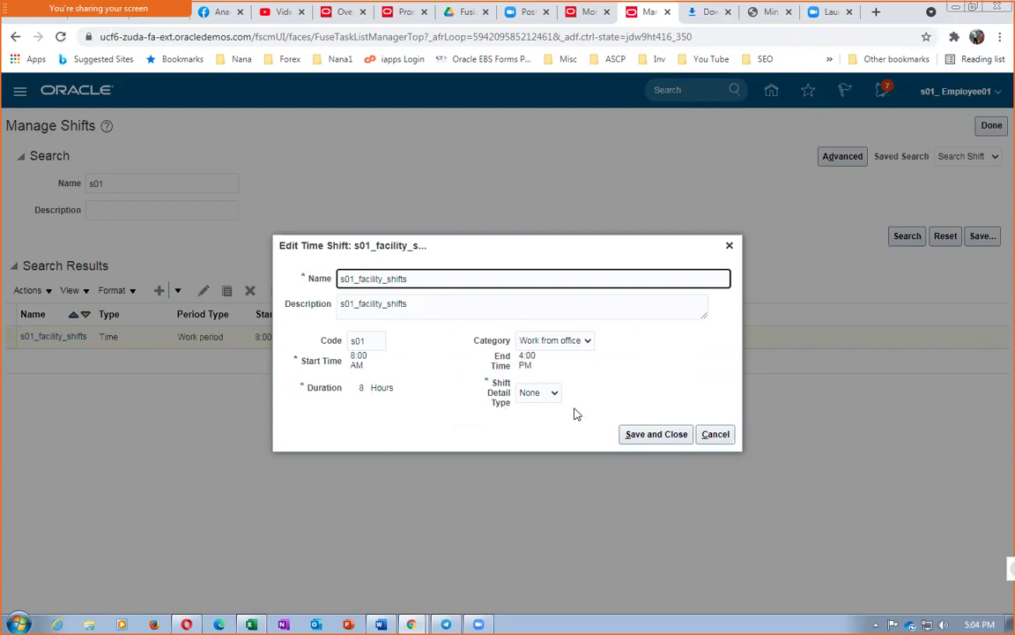
{"action": "left_click", "coordinate": [713, 434]}
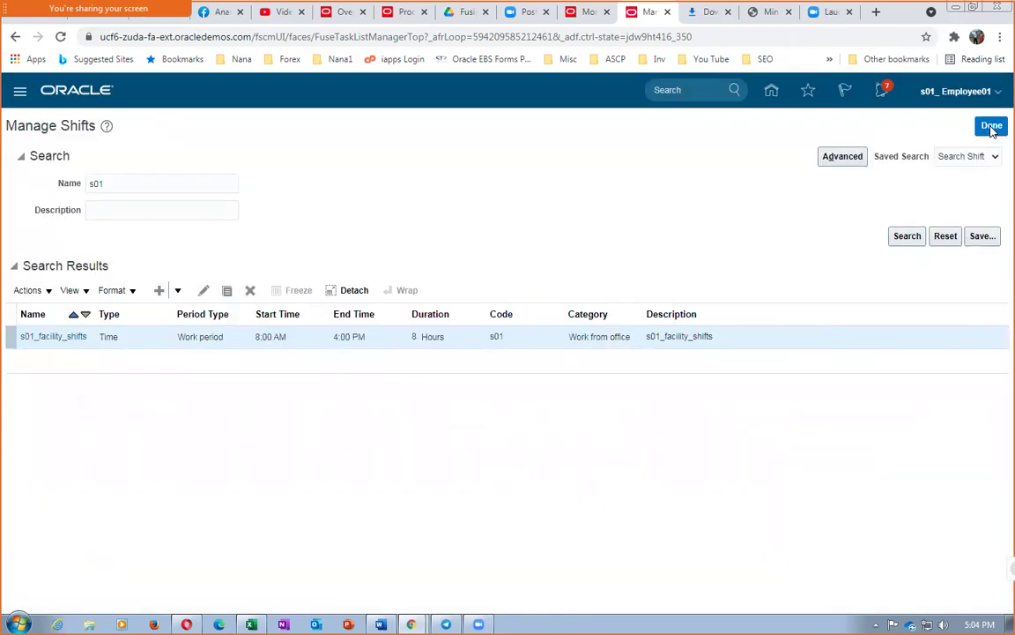
Step: Search the setup tasks for 'man%work%day%pat%' and open Manage Facility Workday Patterns
{"action": "left_click", "coordinate": [992, 125]}
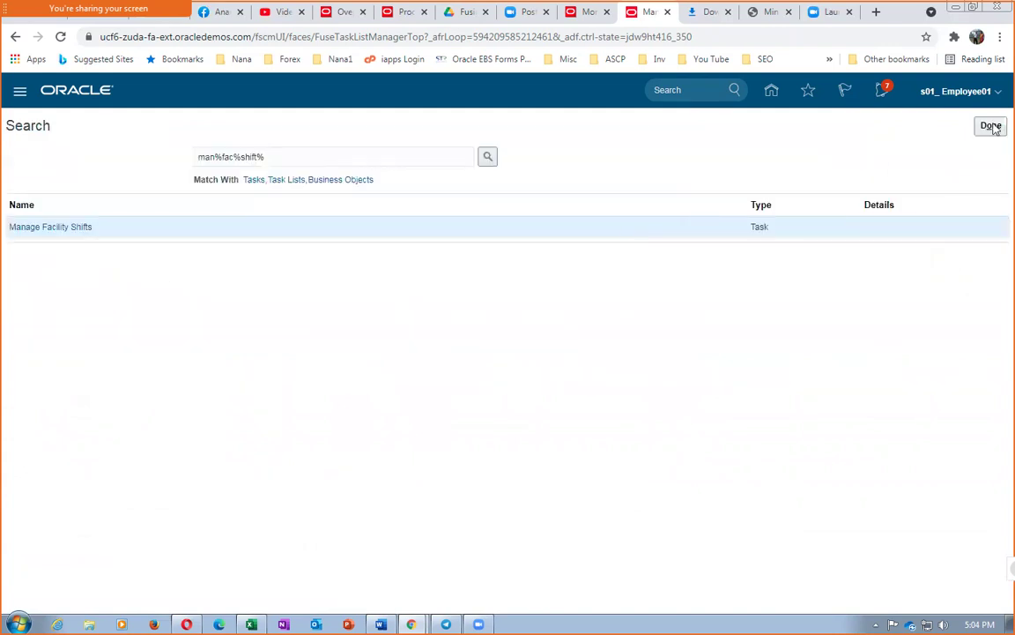
{"action": "left_click_drag", "start_coordinate": [267, 158], "coordinate": [148, 172]}
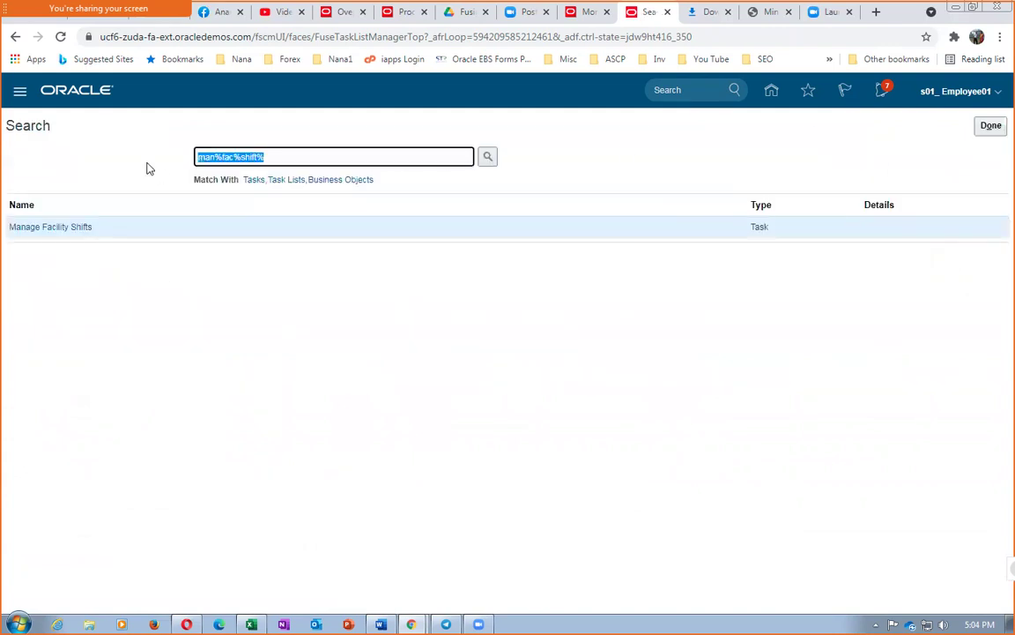
{"action": "type", "text": "man%work"}
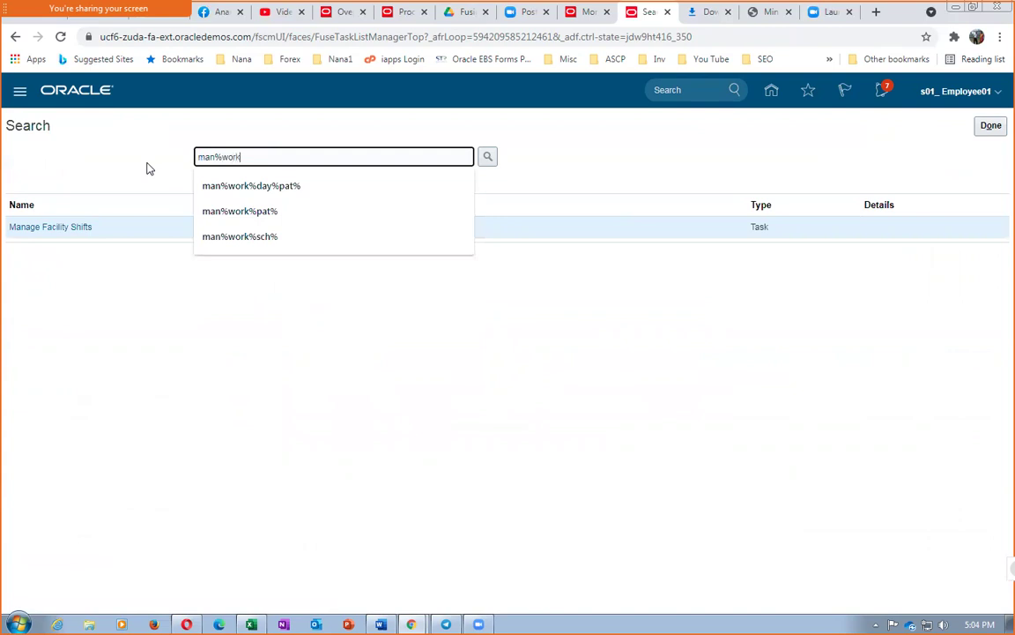
{"action": "type", "text": "%da"}
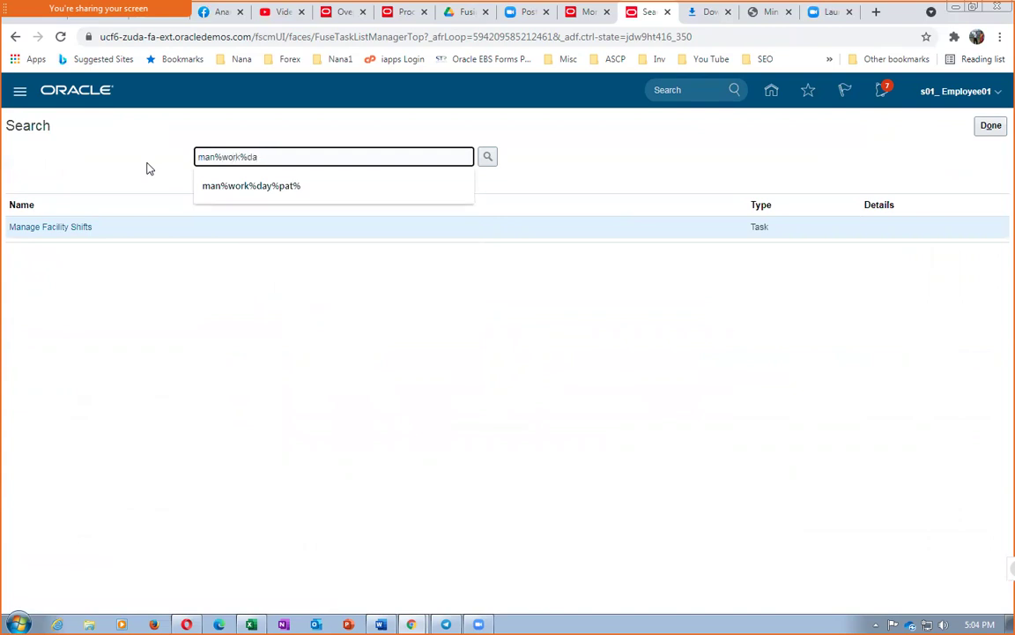
{"action": "type", "text": "y%pat%"}
{"action": "key", "text": "Return"}
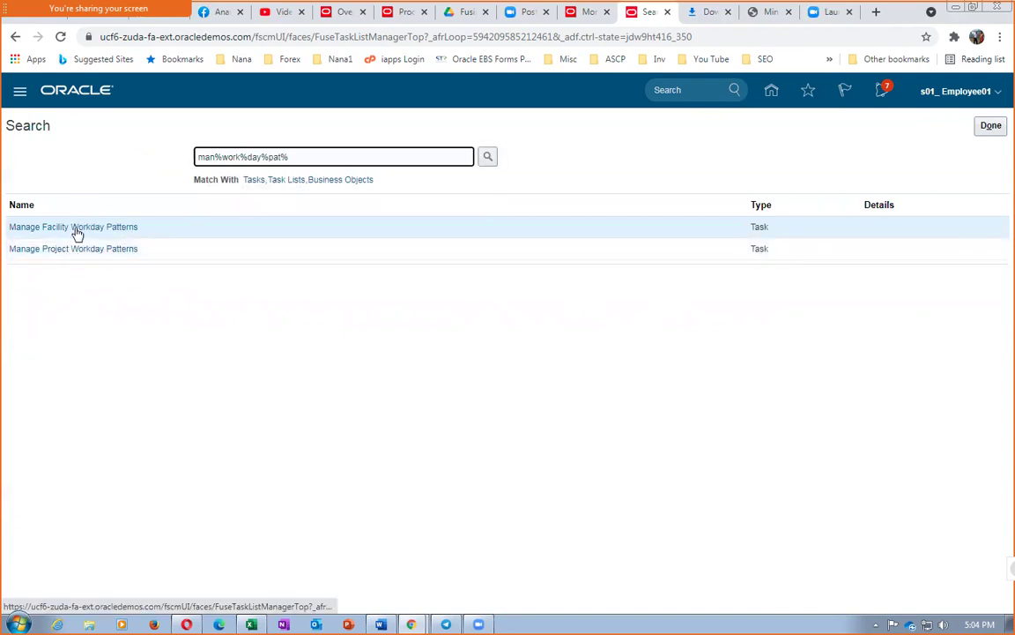
{"action": "left_click", "coordinate": [77, 228]}
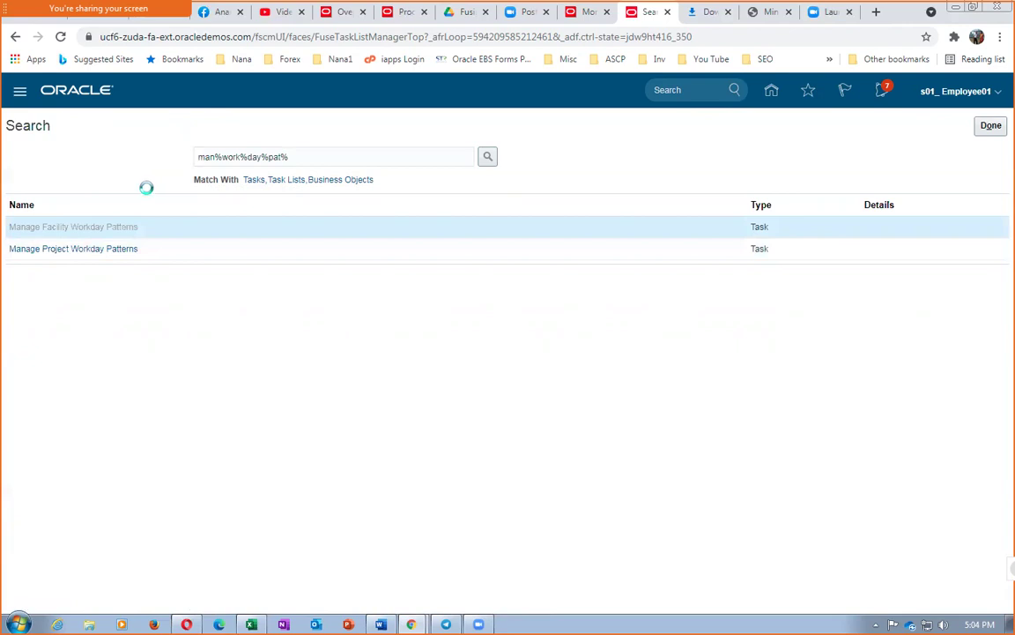
Step: Filter workday patterns by name s01 to list s01_wdp_facility
{"action": "left_click", "coordinate": [21, 152]}
{"action": "left_click", "coordinate": [114, 181]}
{"action": "type", "text": "s01"}
{"action": "left_click", "coordinate": [895, 232]}
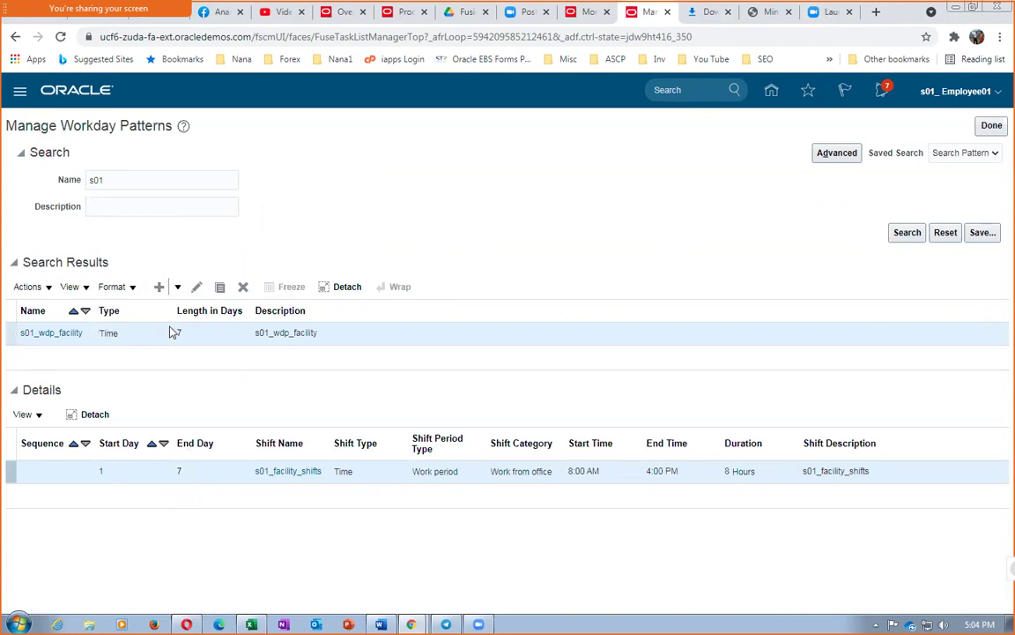
Step: Inspect s01_wdp_facility's Workday Pattern Details (8:00 AM–4:00 PM, 8 hours) without saving
{"action": "left_click", "coordinate": [195, 286]}
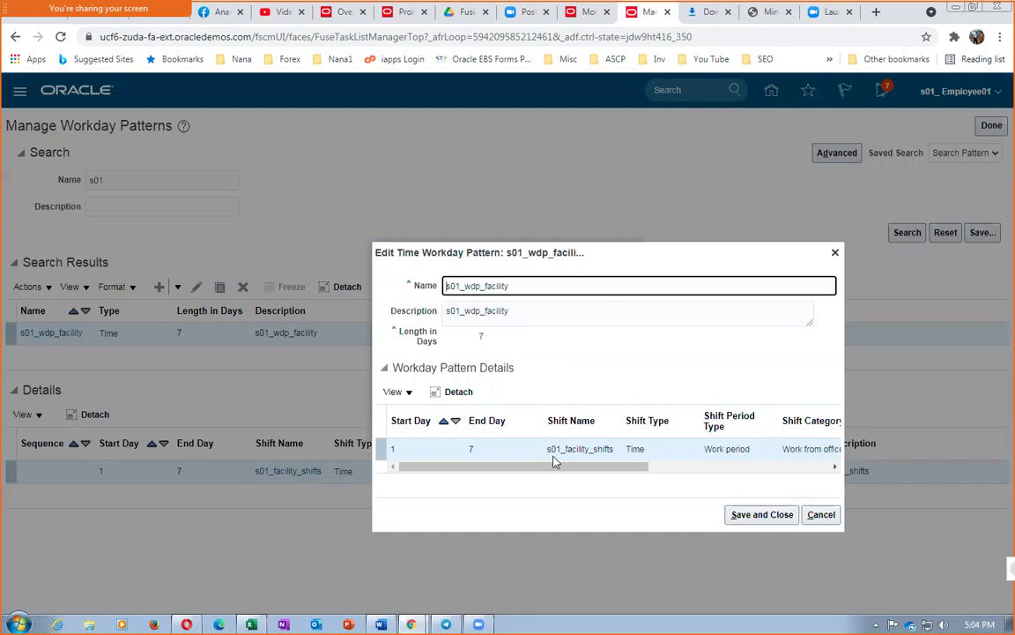
{"action": "left_click_drag", "start_coordinate": [562, 469], "coordinate": [590, 487]}
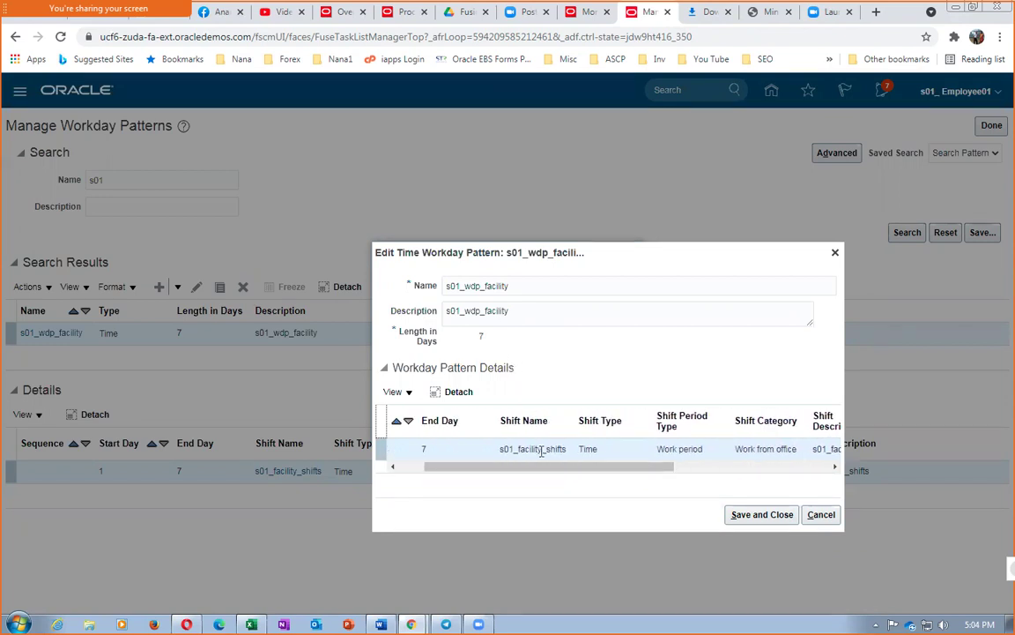
{"action": "left_click_drag", "start_coordinate": [539, 469], "coordinate": [421, 490]}
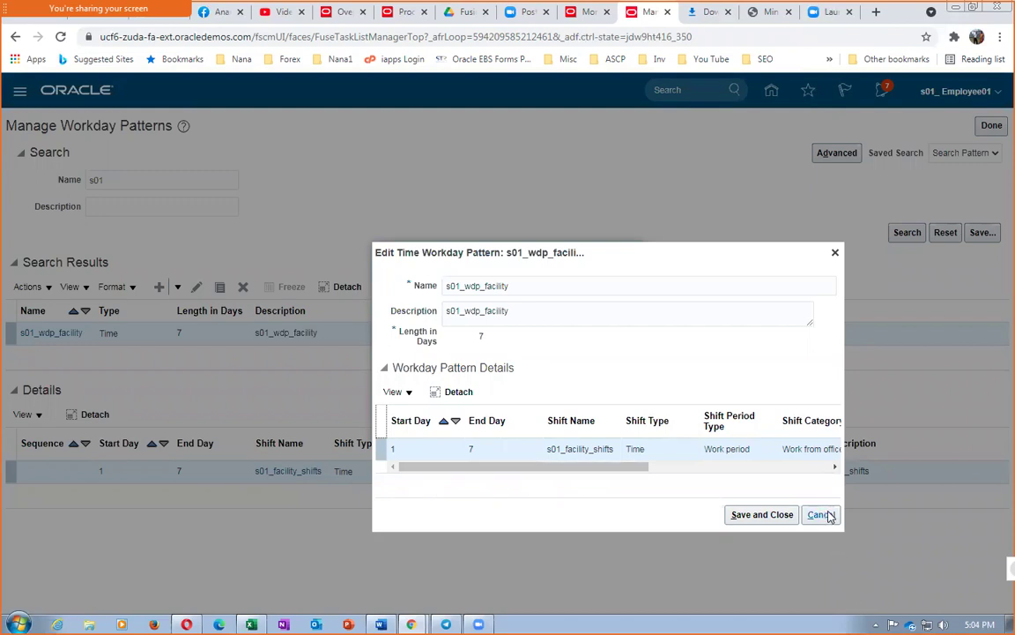
{"action": "left_click_drag", "start_coordinate": [494, 474], "coordinate": [725, 502]}
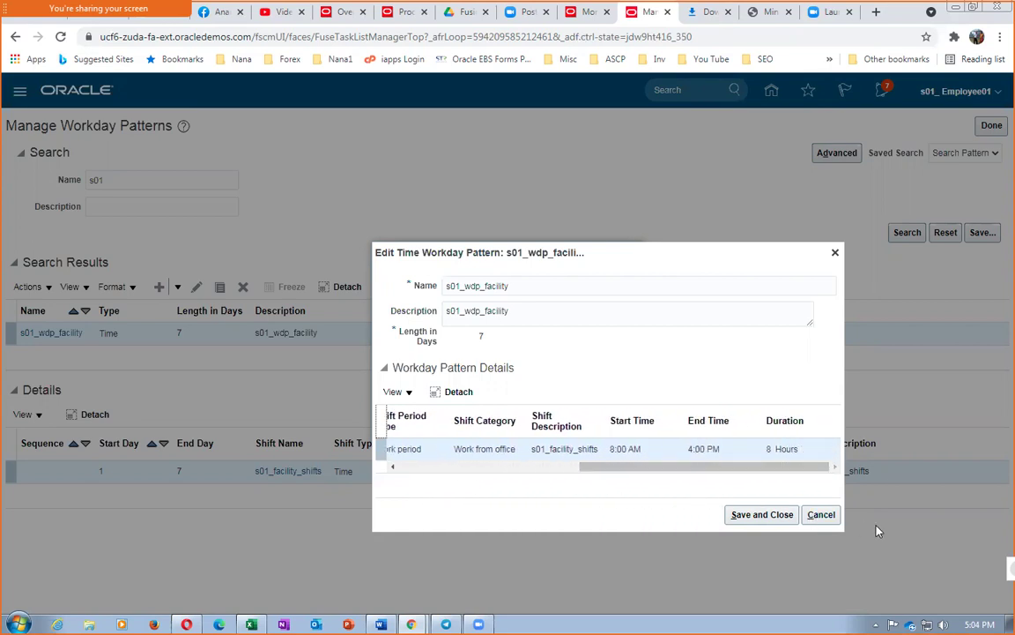
{"action": "left_click", "coordinate": [816, 517]}
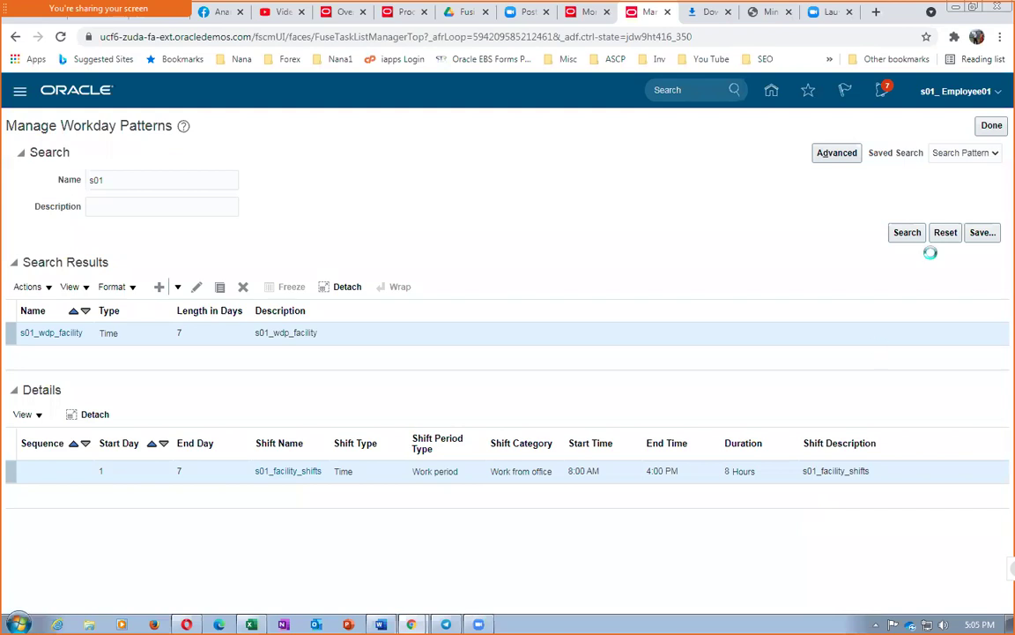
{"action": "left_click", "coordinate": [987, 129]}
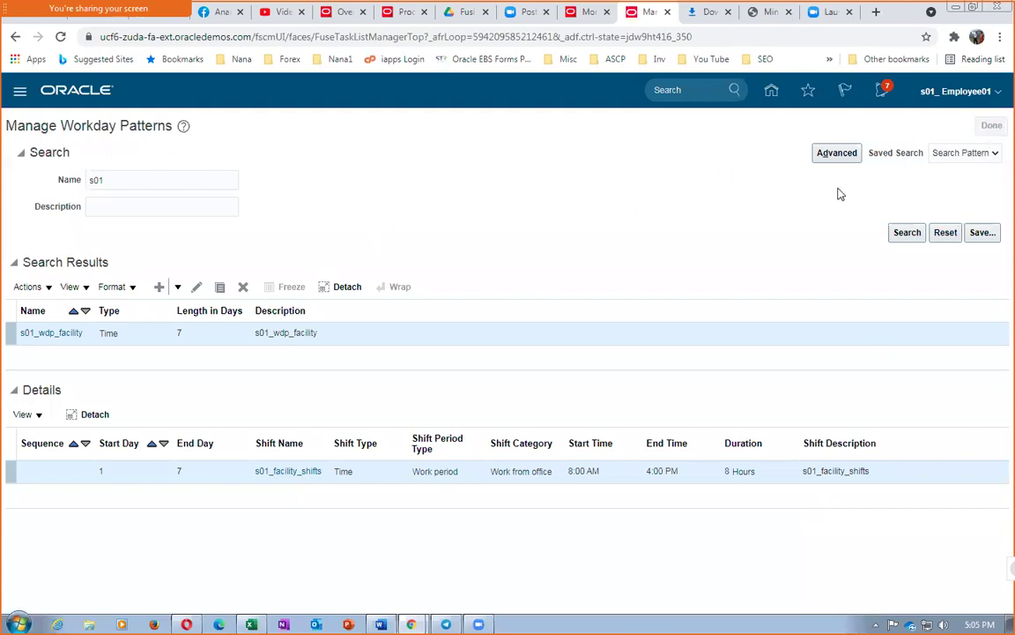
Step: Search the setup tasks for 'man%fac%schedu%' and open Manage Facility Schedules
{"action": "left_click", "coordinate": [367, 154]}
{"action": "left_click_drag", "start_coordinate": [367, 154], "coordinate": [3, 182]}
{"action": "type", "text": "man%fac"}
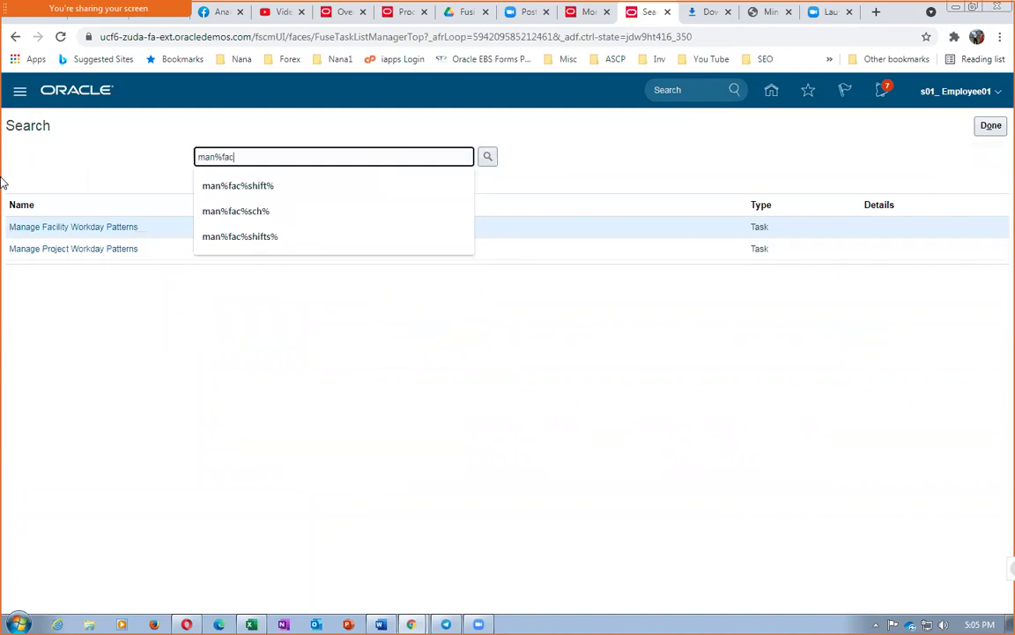
{"action": "type", "text": "%schedu%"}
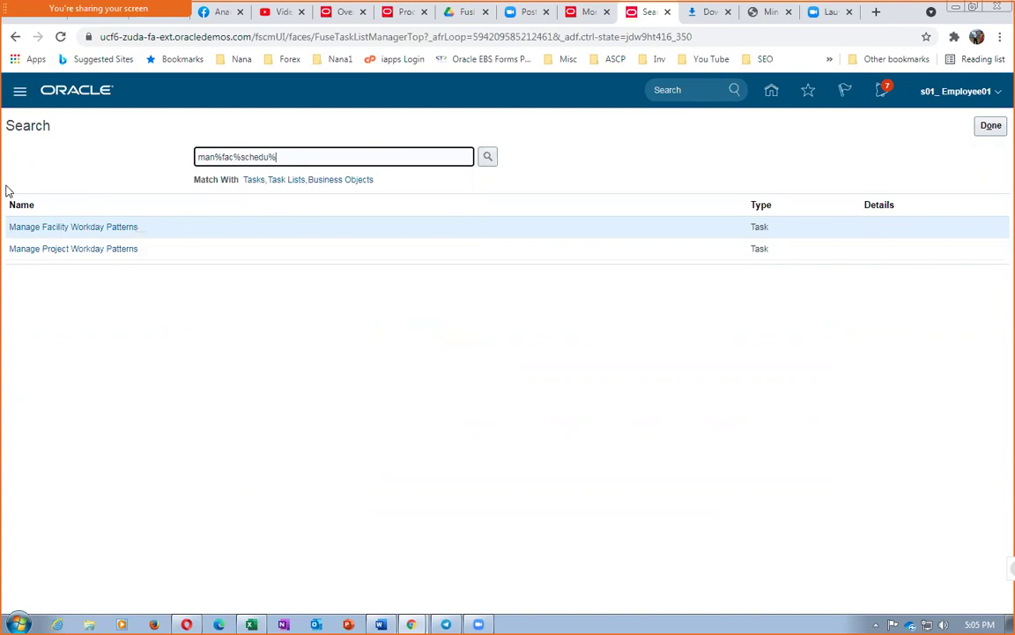
{"action": "left_click", "coordinate": [52, 250]}
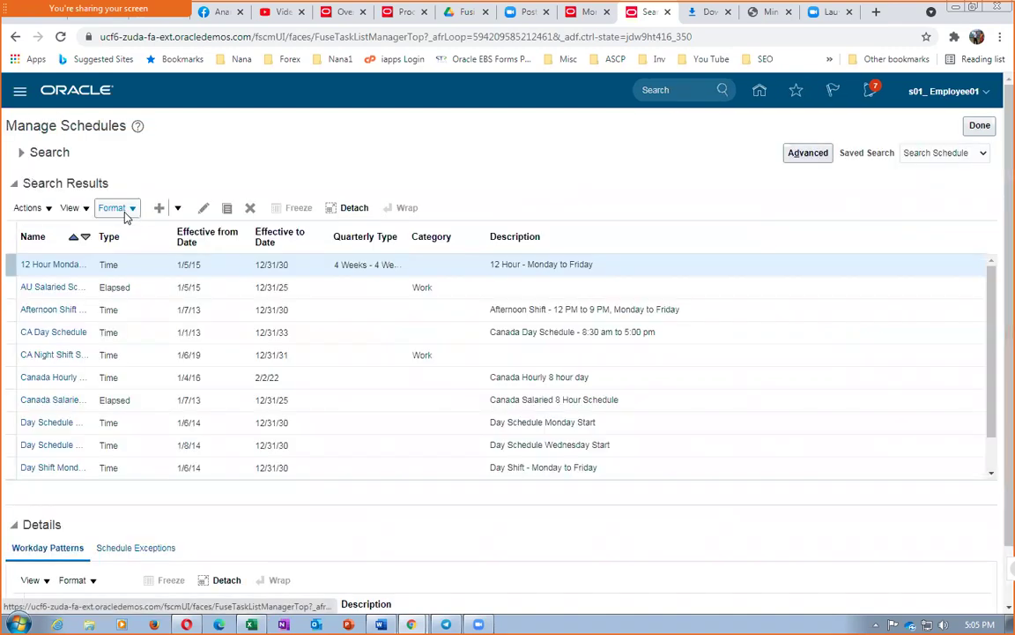
Step: Filter schedules by name s01 to list s01_facility_schedules
{"action": "left_click", "coordinate": [21, 155]}
{"action": "left_click", "coordinate": [196, 177]}
{"action": "type", "text": "s01"}
{"action": "left_click", "coordinate": [892, 232]}
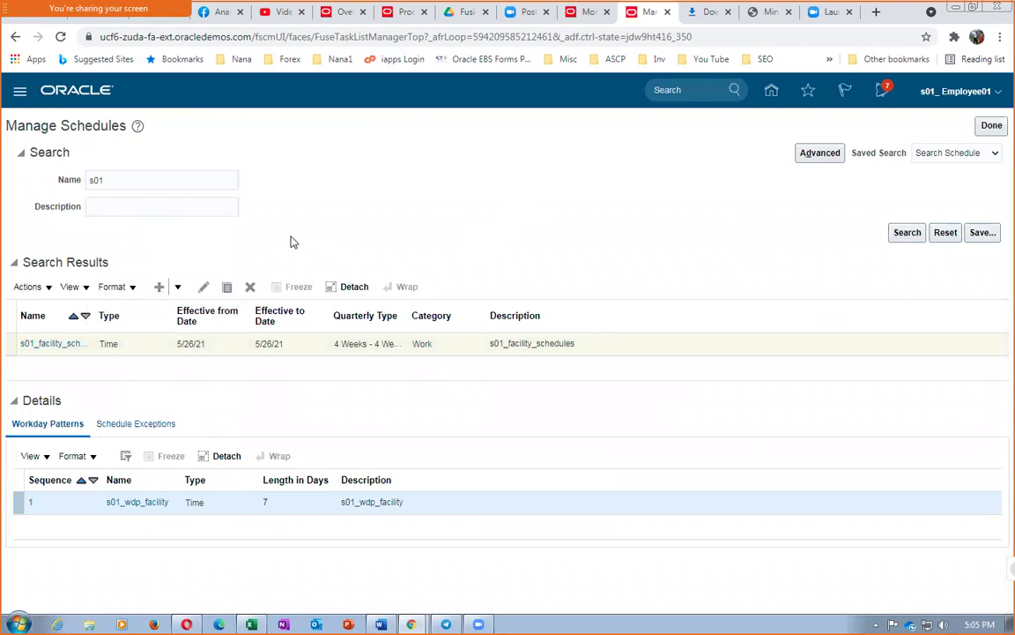
Step: Open s01_facility_schedules in the Edit Time Schedule dialog
{"action": "left_click", "coordinate": [203, 293]}
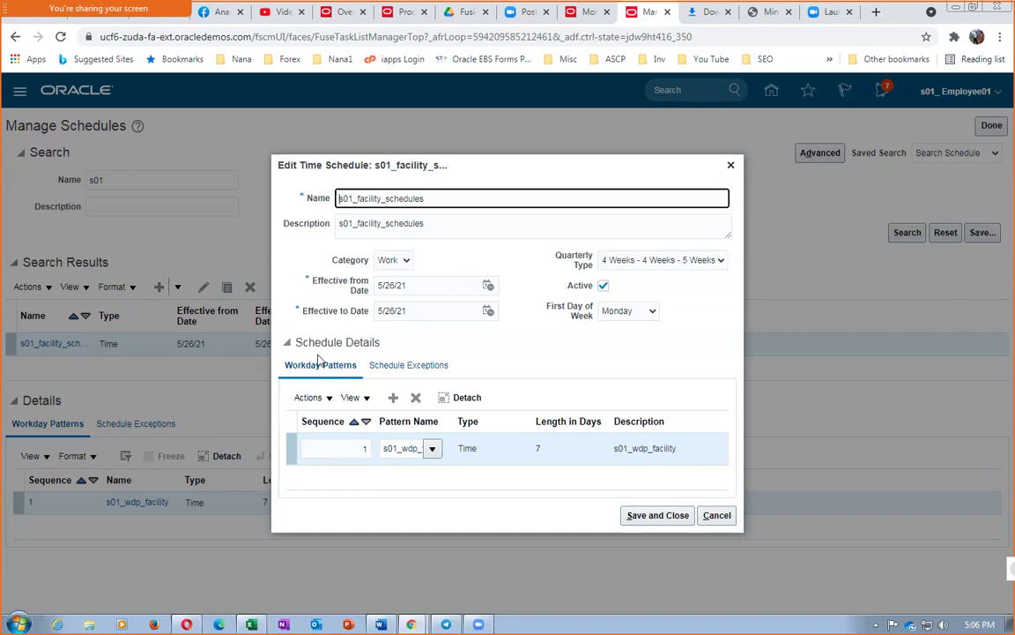
Step: Change the s01_facility_schedules Effective to Date to 5/26/25 and save and close the schedule
{"action": "left_click", "coordinate": [416, 312]}
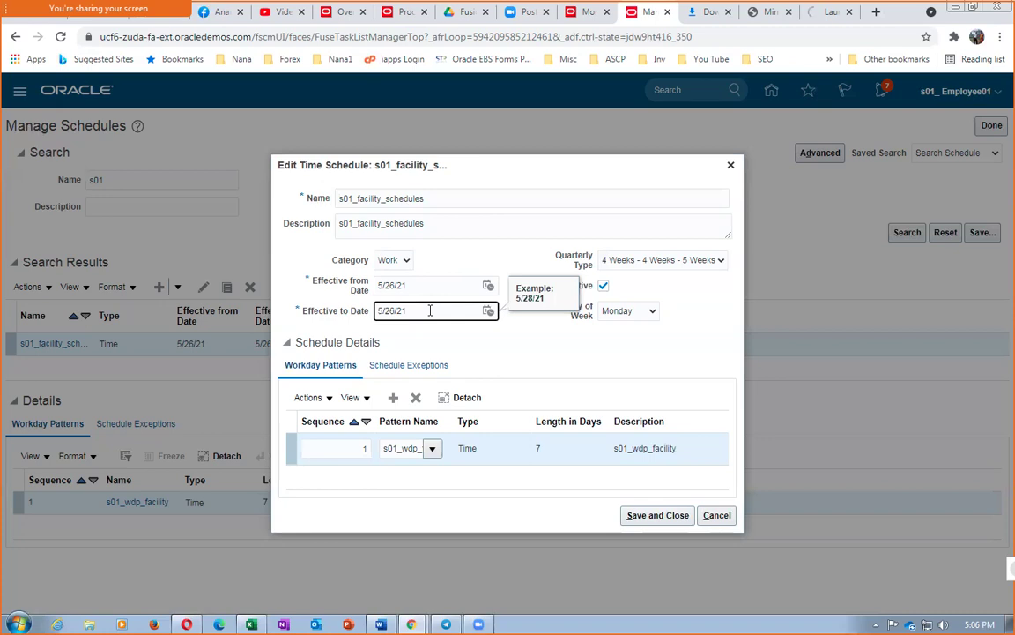
{"action": "type", "text": "5"}
{"action": "left_click", "coordinate": [569, 346]}
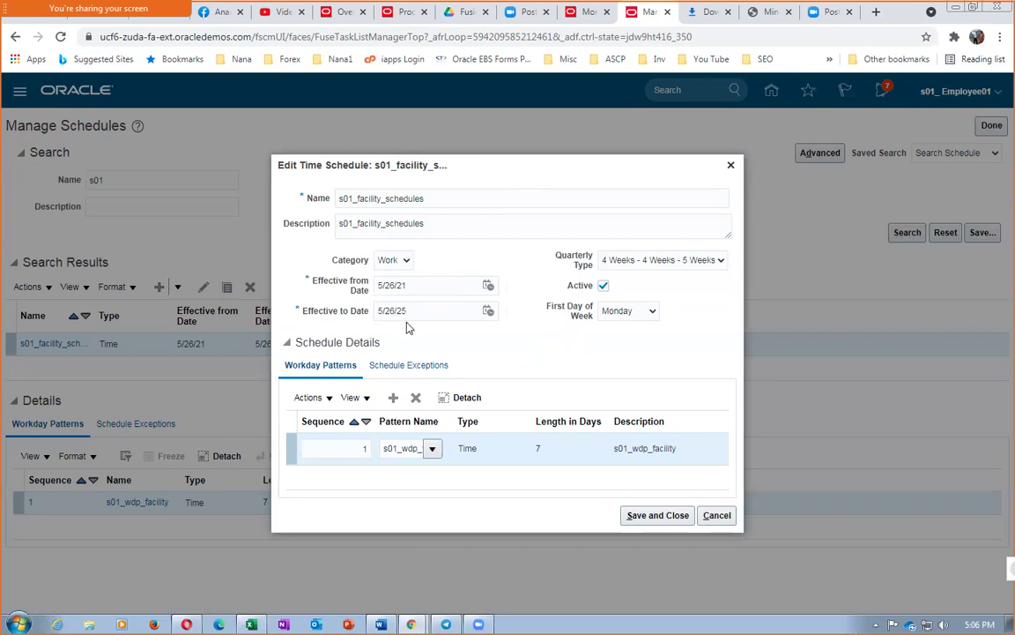
{"action": "left_click", "coordinate": [650, 515]}
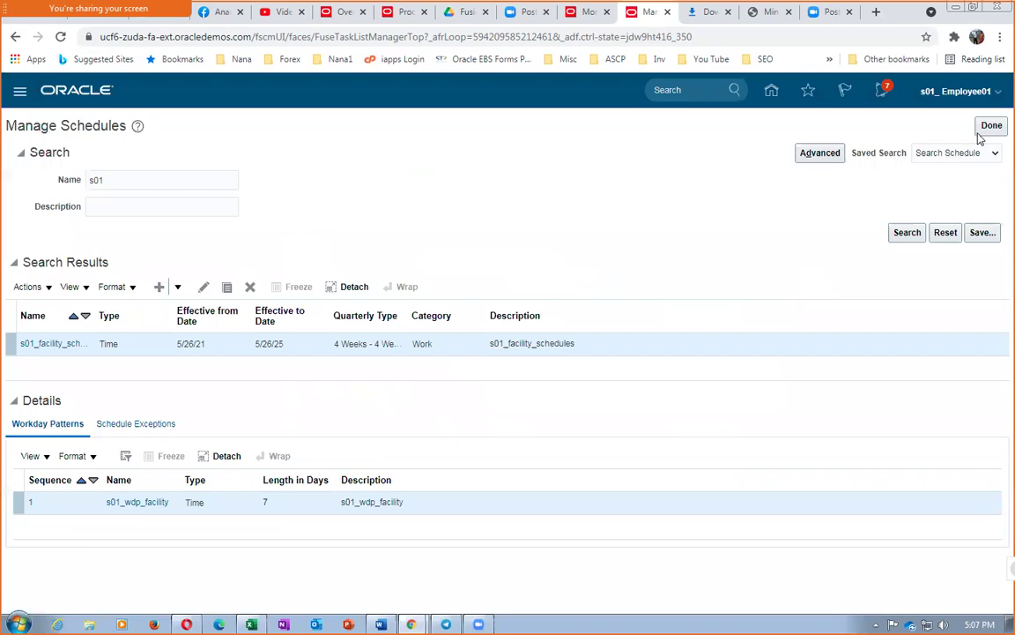
Step: Leave the schedule task, sign out of Oracle Fusion, and sign back in
{"action": "left_click", "coordinate": [991, 126]}
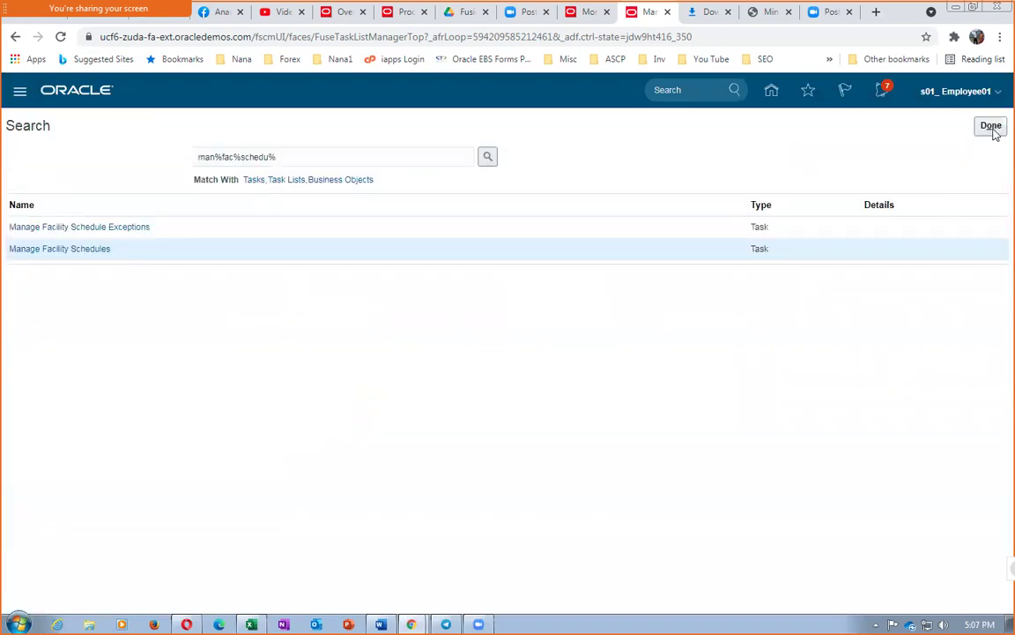
{"action": "left_click", "coordinate": [990, 125]}
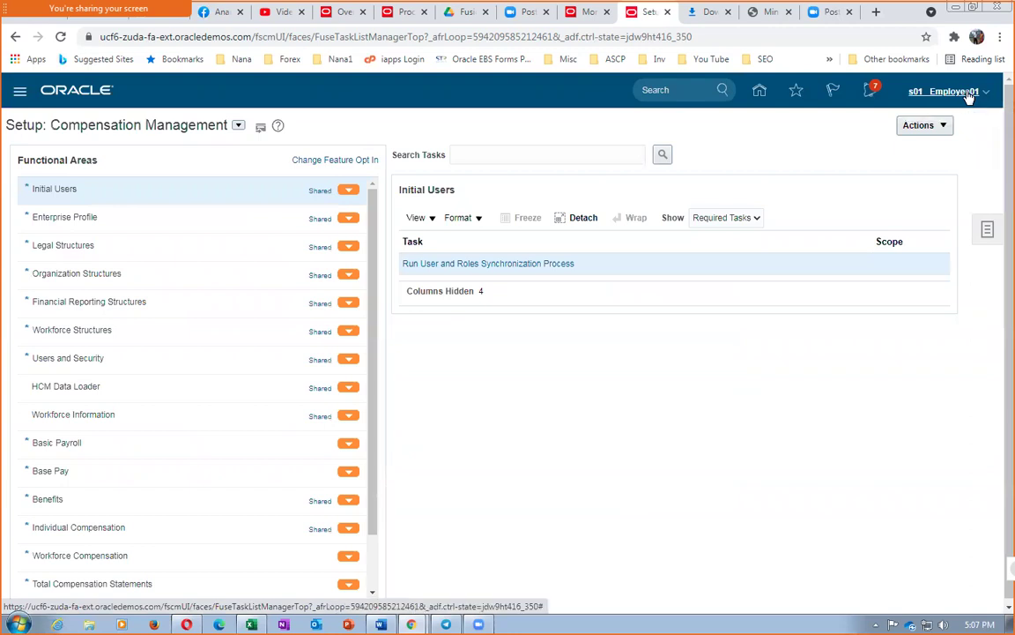
{"action": "left_click", "coordinate": [963, 102]}
{"action": "left_click", "coordinate": [956, 121]}
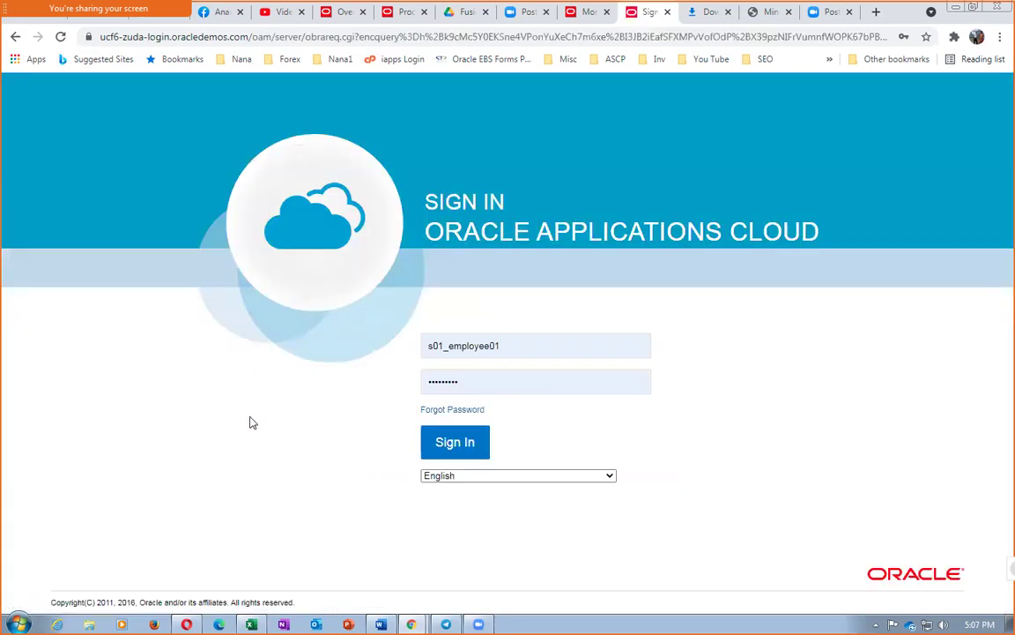
{"action": "left_click", "coordinate": [457, 446]}
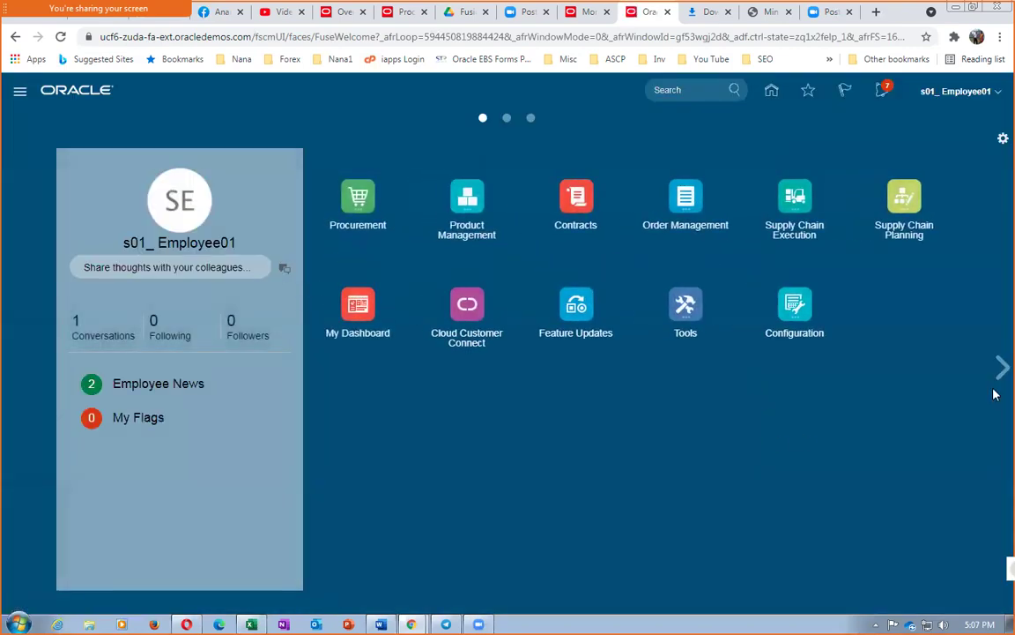
Step: Open Tools > Scheduled Processes and select the latest Min-Max Planning Report run
{"action": "left_click", "coordinate": [687, 321]}
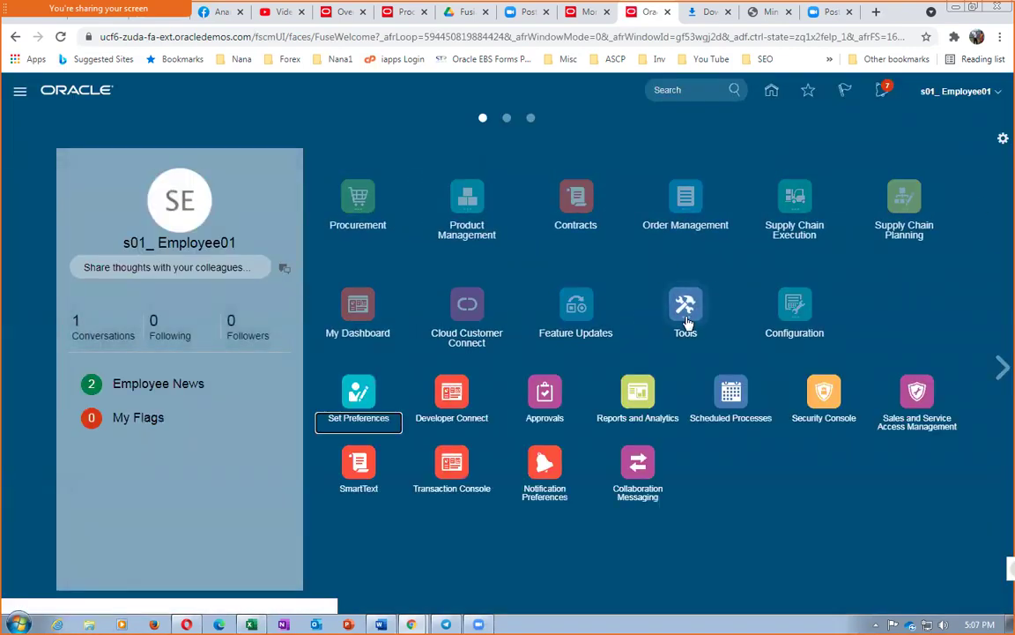
{"action": "left_click", "coordinate": [722, 399]}
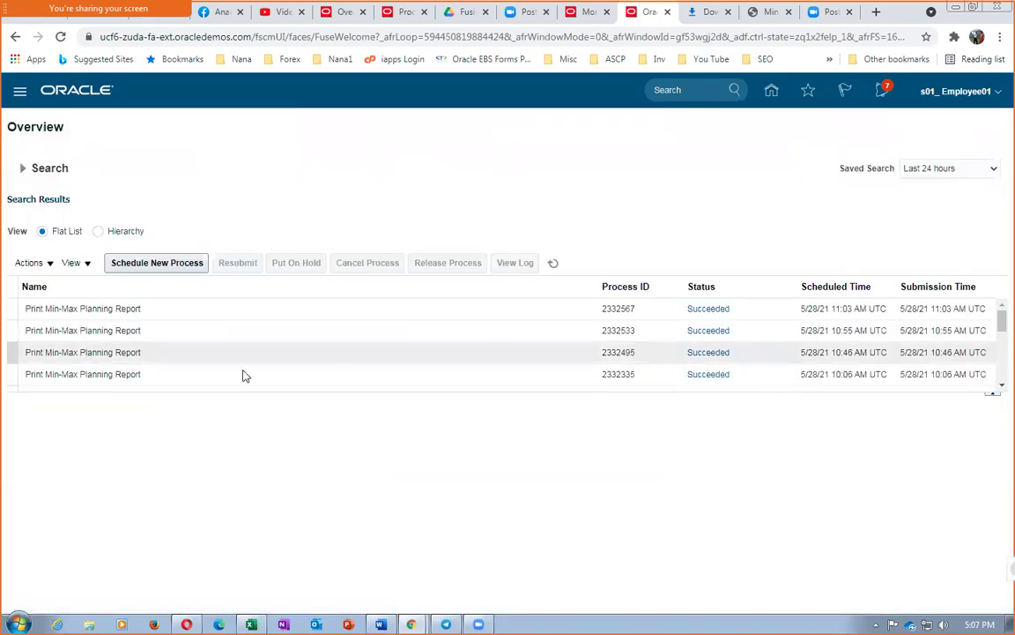
{"action": "left_click", "coordinate": [169, 310]}
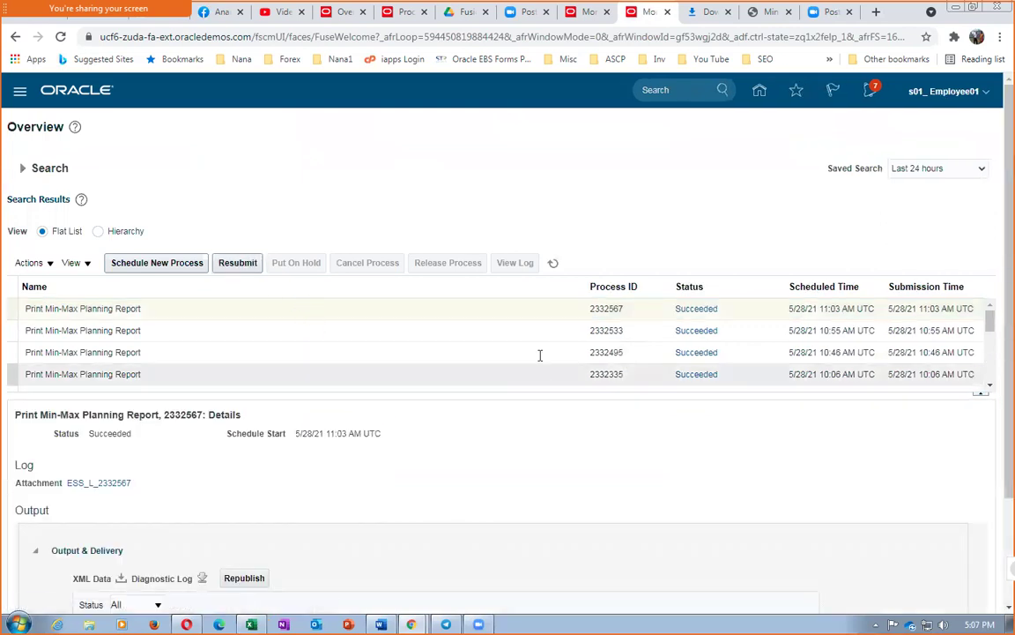
Step: Resubmit the Print Min-Max Planning Report and refresh until new run 2332711 appears
{"action": "left_click", "coordinate": [237, 262]}
{"action": "left_click_drag", "start_coordinate": [514, 288], "coordinate": [423, 397]}
{"action": "left_click", "coordinate": [595, 431]}
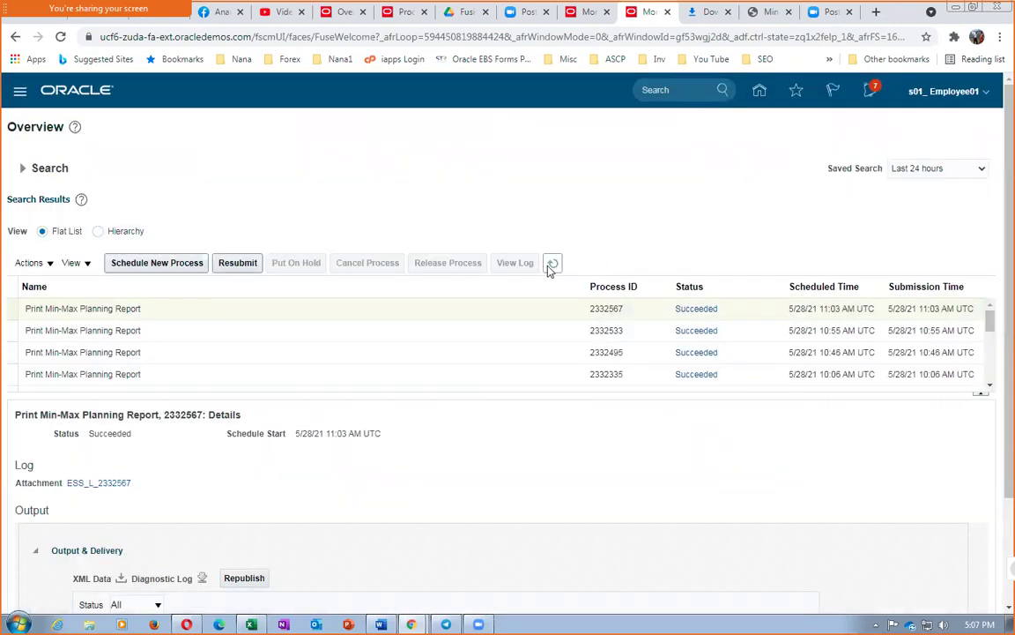
{"action": "left_click", "coordinate": [548, 268]}
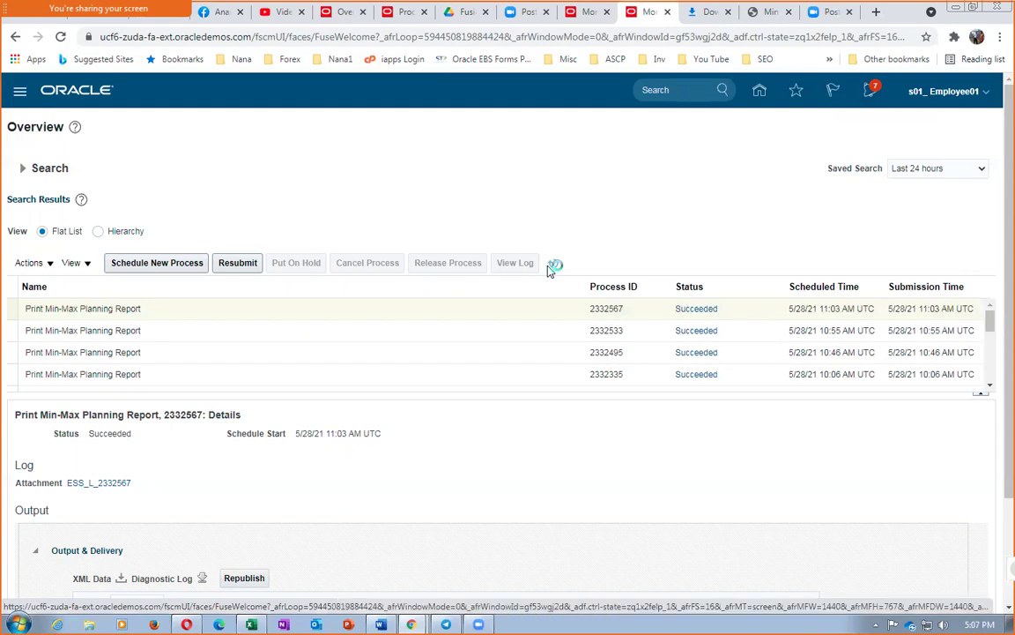
{"action": "left_click", "coordinate": [554, 270]}
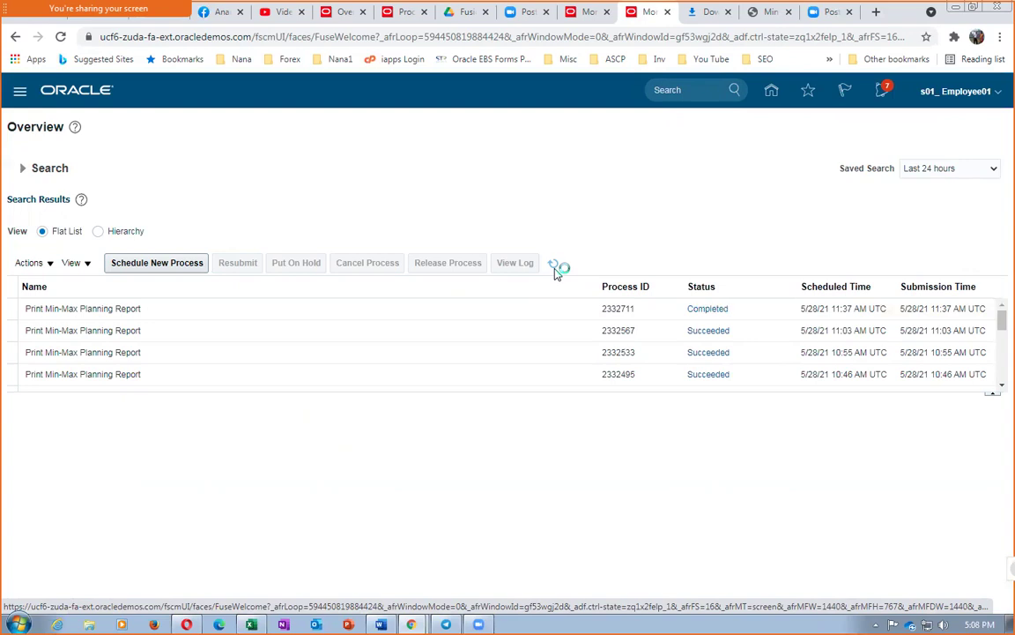
Step: Republish run 2332711's Min-Max Report and export it as a saved PDF
{"action": "left_click", "coordinate": [553, 263]}
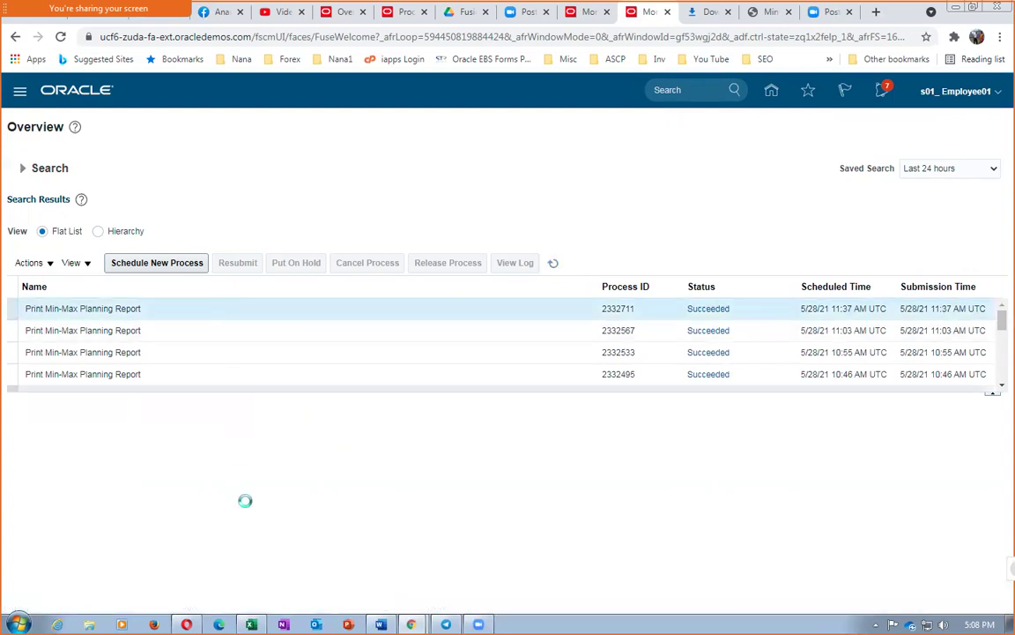
{"action": "left_click", "coordinate": [224, 309]}
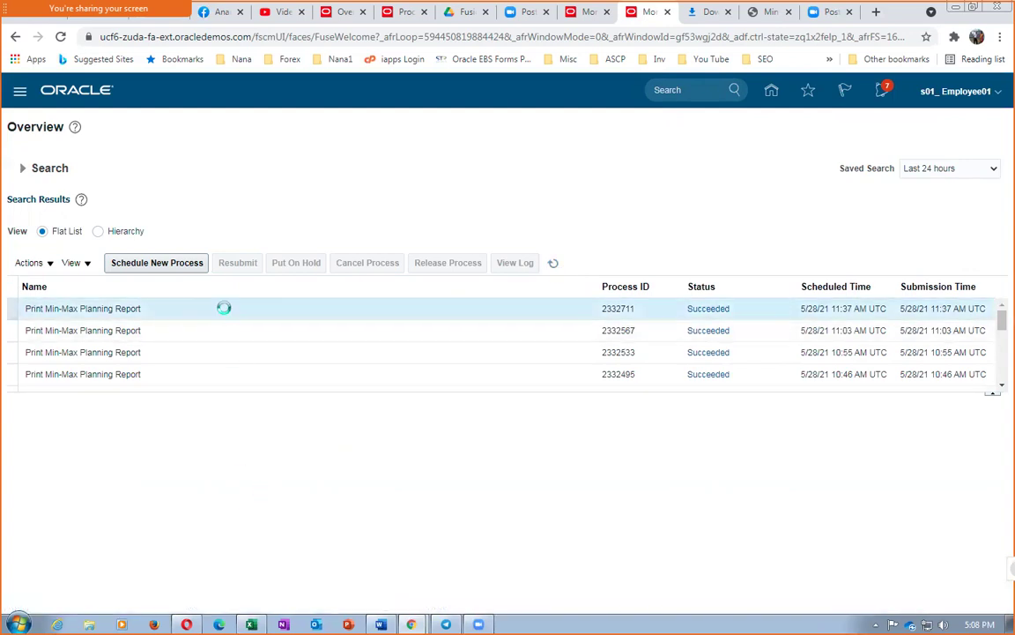
{"action": "scroll", "coordinate": [219, 503], "scroll_direction": "down", "scroll_amount": 2}
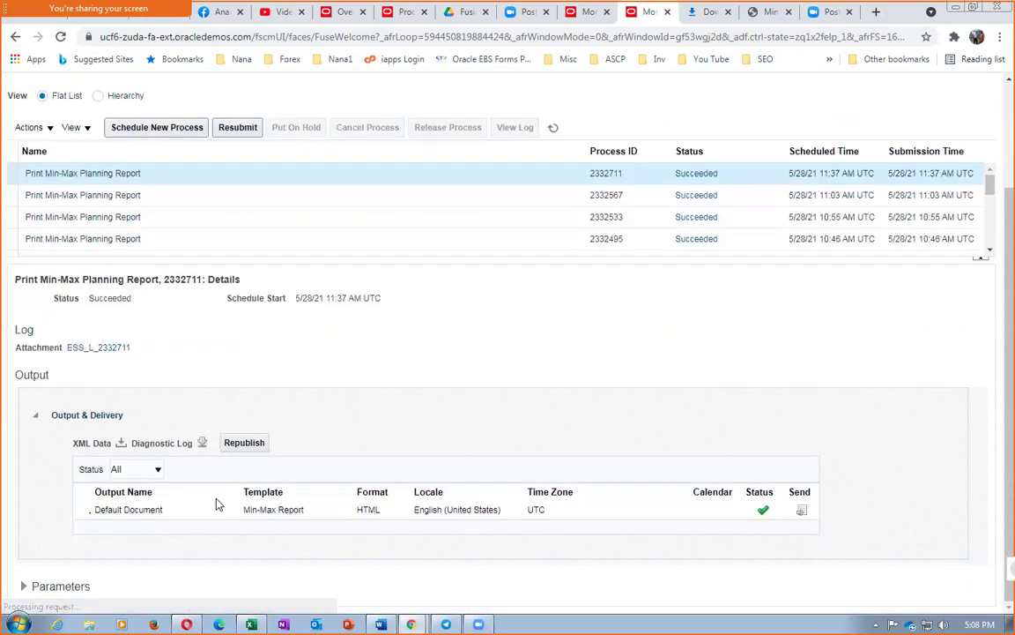
{"action": "left_click", "coordinate": [244, 443]}
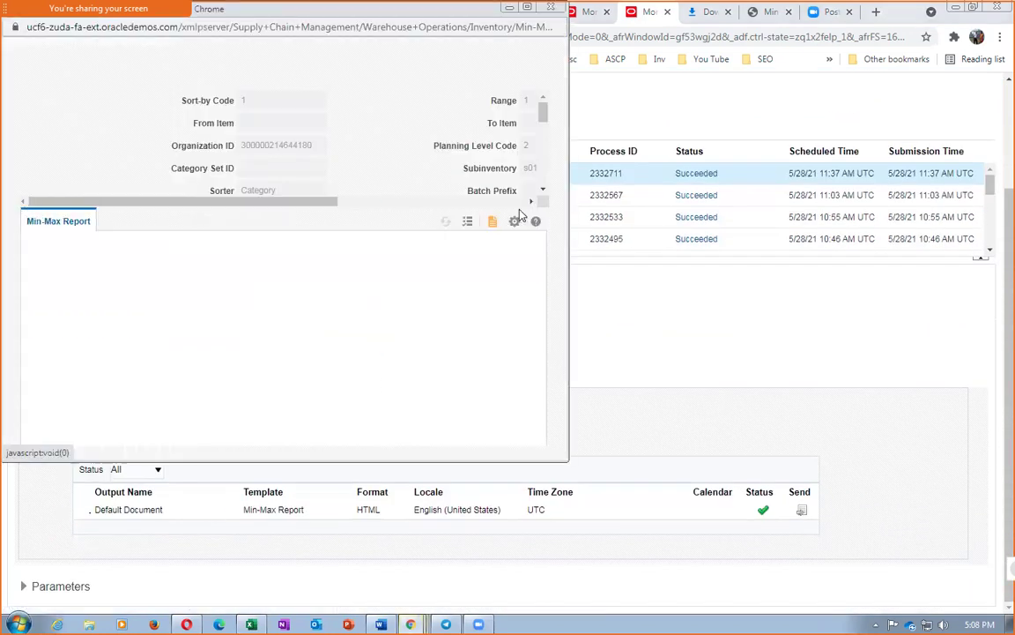
{"action": "left_click", "coordinate": [514, 223]}
{"action": "mouse_move", "coordinate": [485, 241]}
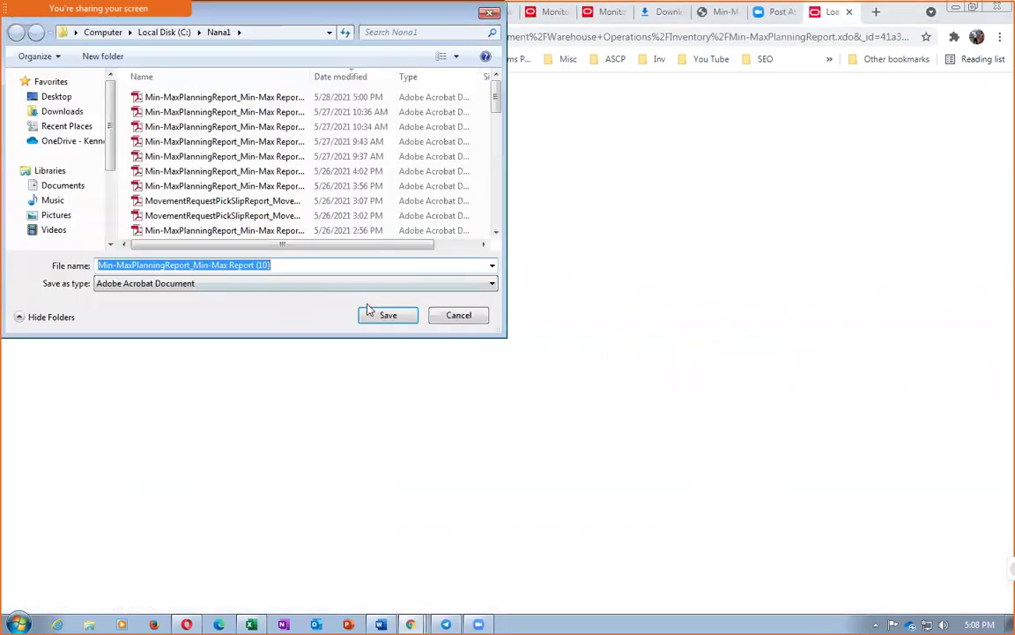
{"action": "left_click", "coordinate": [379, 315]}
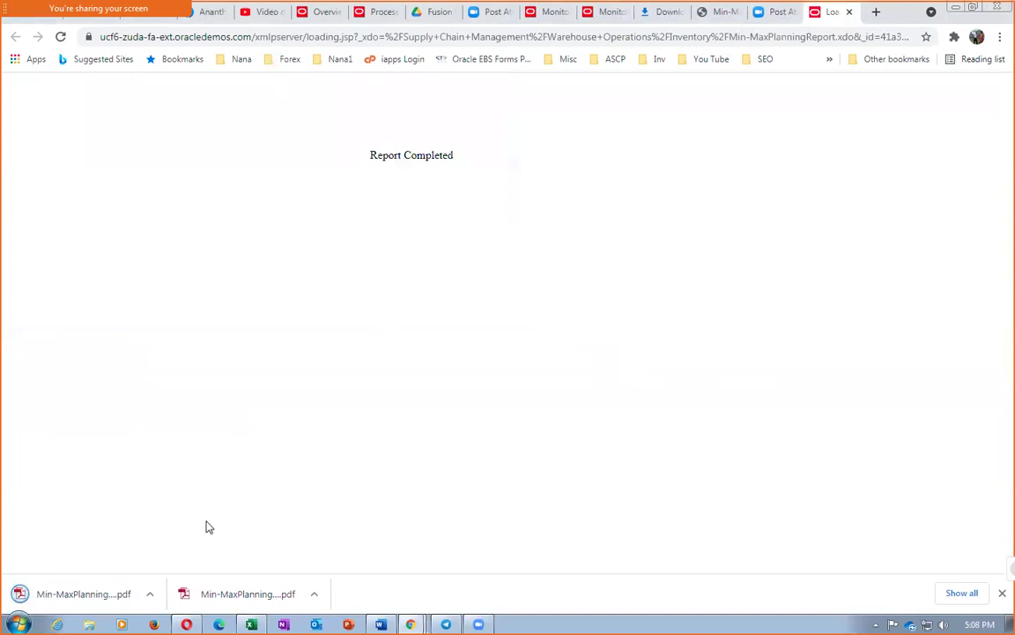
Step: Open the downloaded Min-Max Report (10) PDF and highlight the reorder quantity 45
{"action": "left_click", "coordinate": [961, 593]}
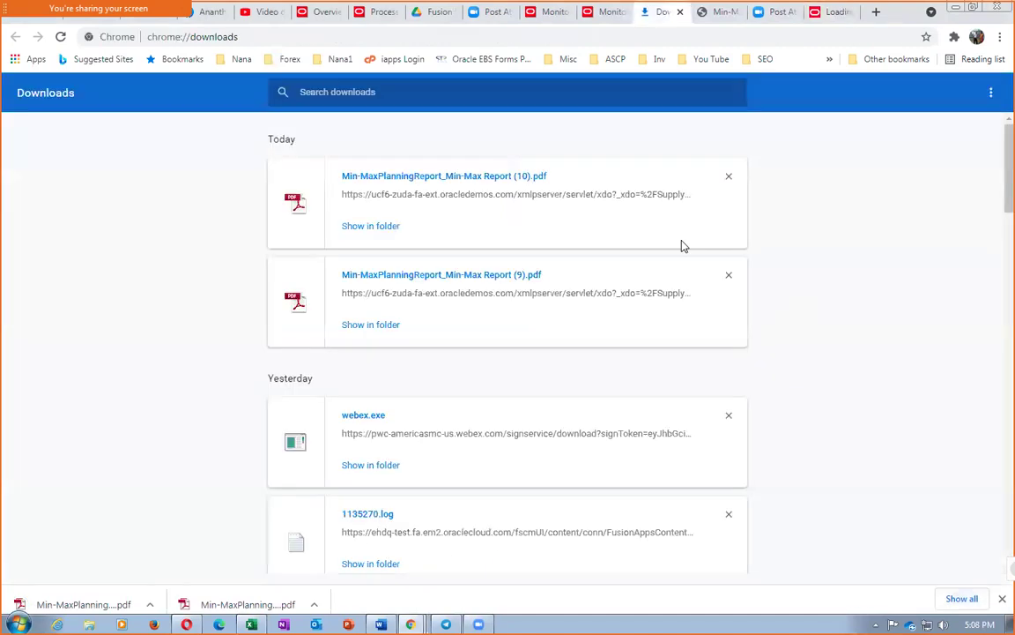
{"action": "left_click", "coordinate": [488, 177]}
{"action": "scroll", "coordinate": [422, 415], "scroll_direction": "down", "scroll_amount": 2}
{"action": "scroll", "coordinate": [423, 415], "scroll_direction": "down", "scroll_amount": 3}
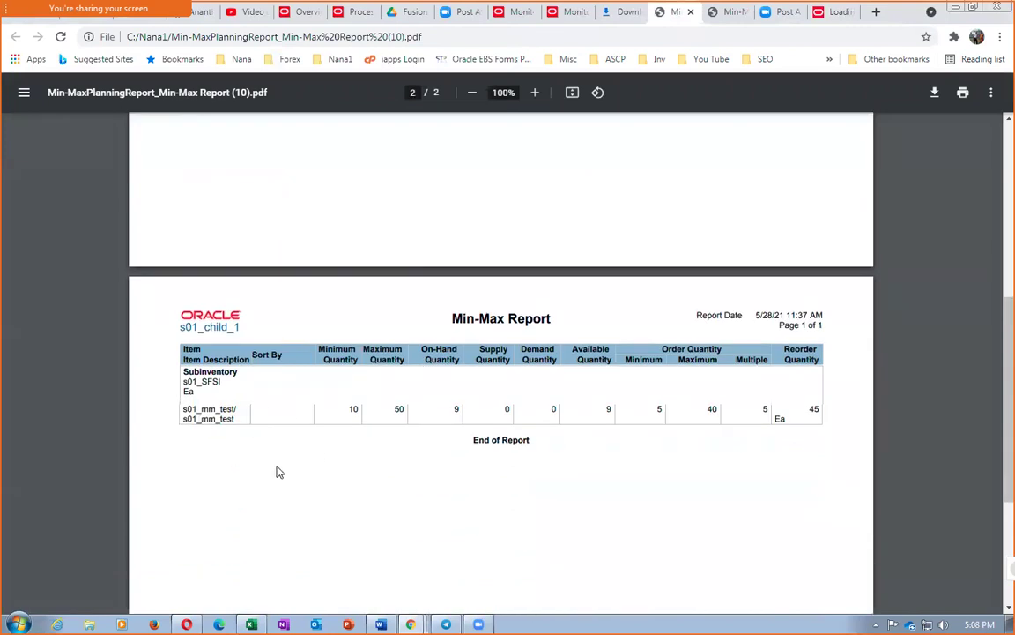
{"action": "double_click", "coordinate": [811, 408]}
Step: Close the PDF, downloads, report-loading and Zoom attendee tabs, returning to Oracle Fusion
{"action": "left_click", "coordinate": [691, 12]}
{"action": "left_click", "coordinate": [640, 13]}
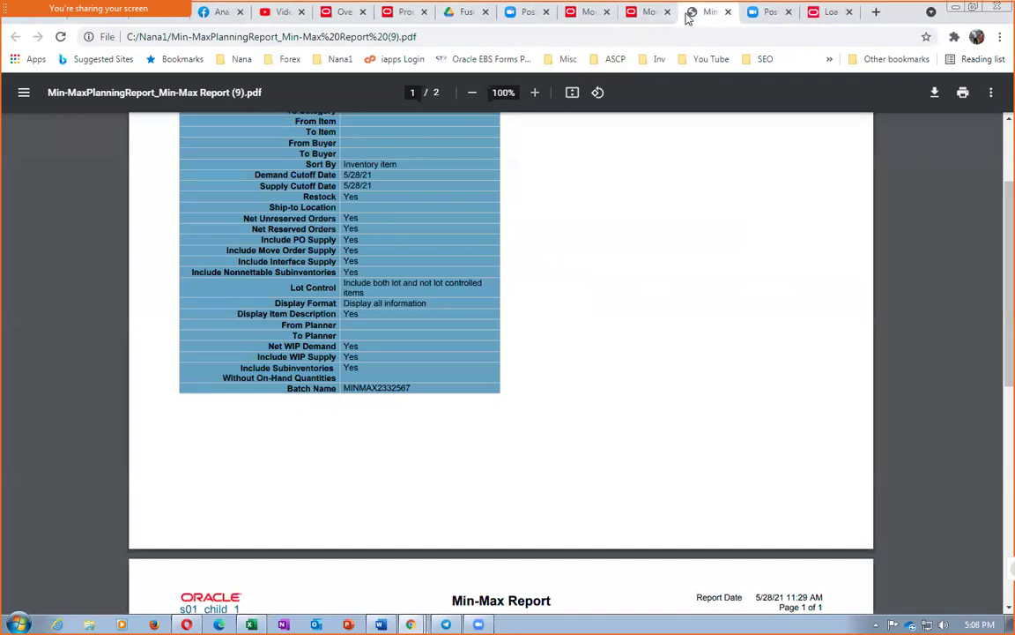
{"action": "left_click", "coordinate": [727, 12]}
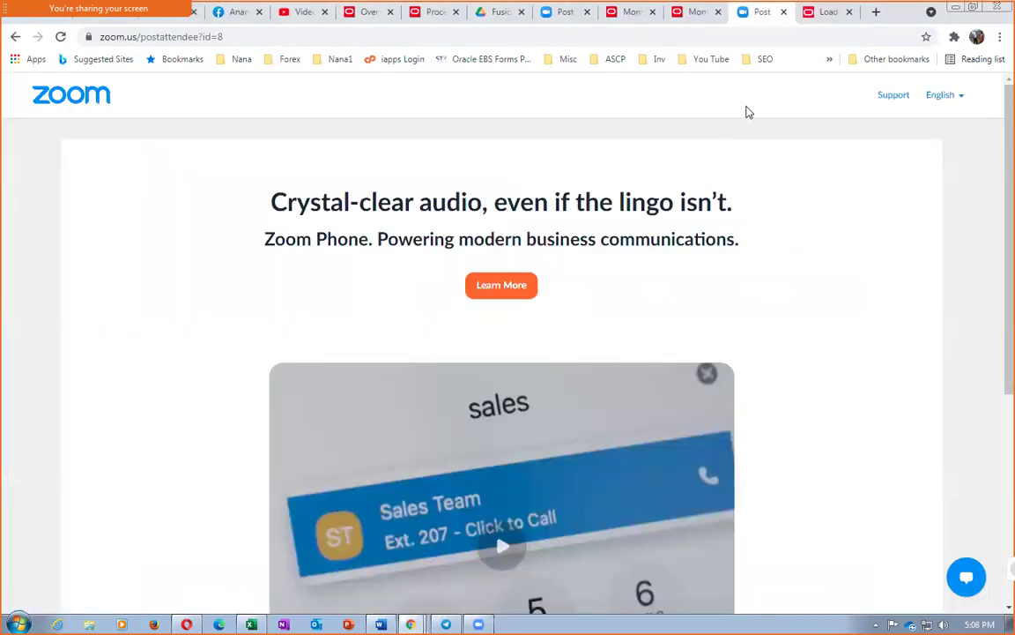
{"action": "left_click", "coordinate": [842, 13]}
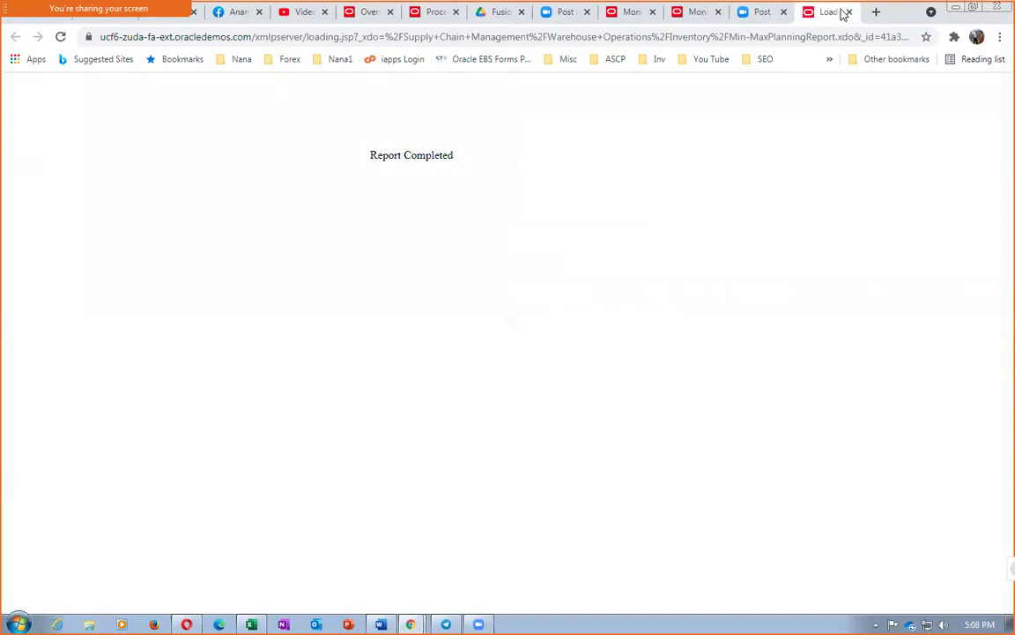
{"action": "left_click", "coordinate": [848, 13]}
{"action": "left_click", "coordinate": [851, 14]}
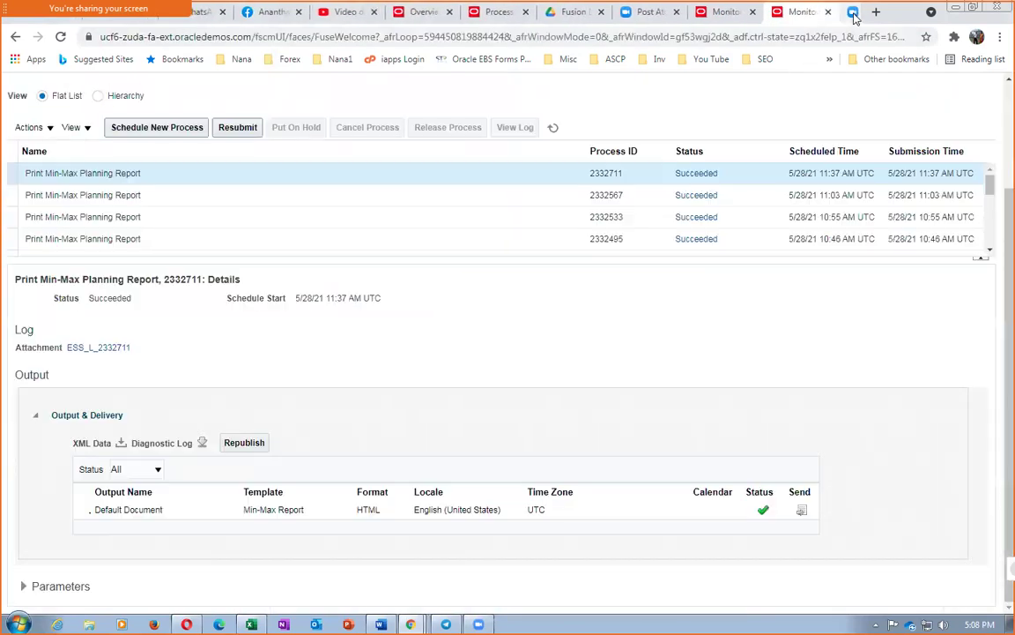
{"action": "scroll", "coordinate": [737, 149], "scroll_direction": "up", "scroll_amount": 2}
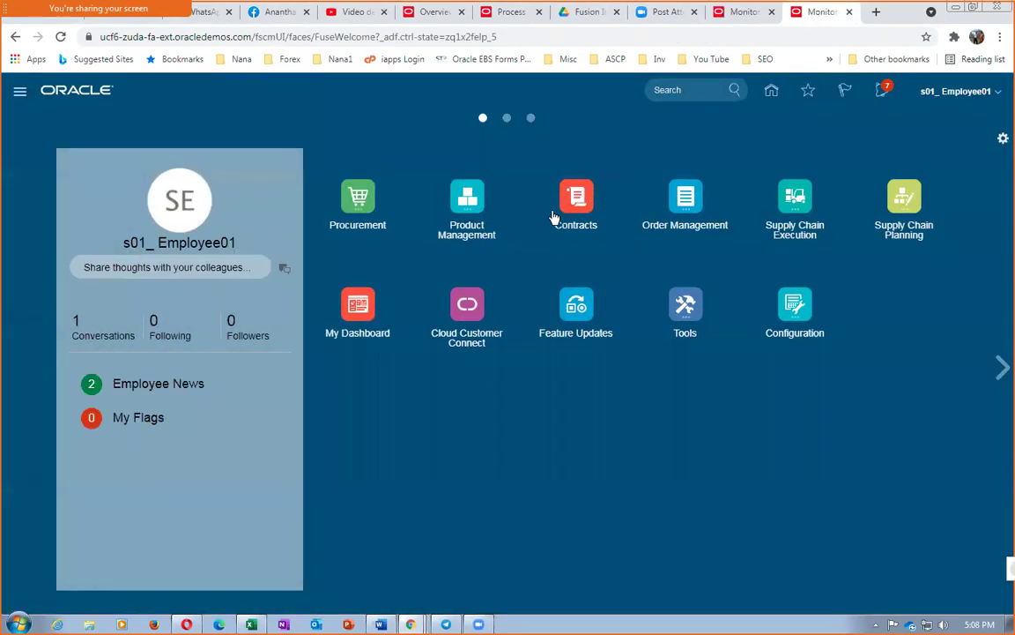
Step: Go to Supply Chain Execution > Inventory Management > Manage Movement Requests
{"action": "left_click", "coordinate": [781, 208]}
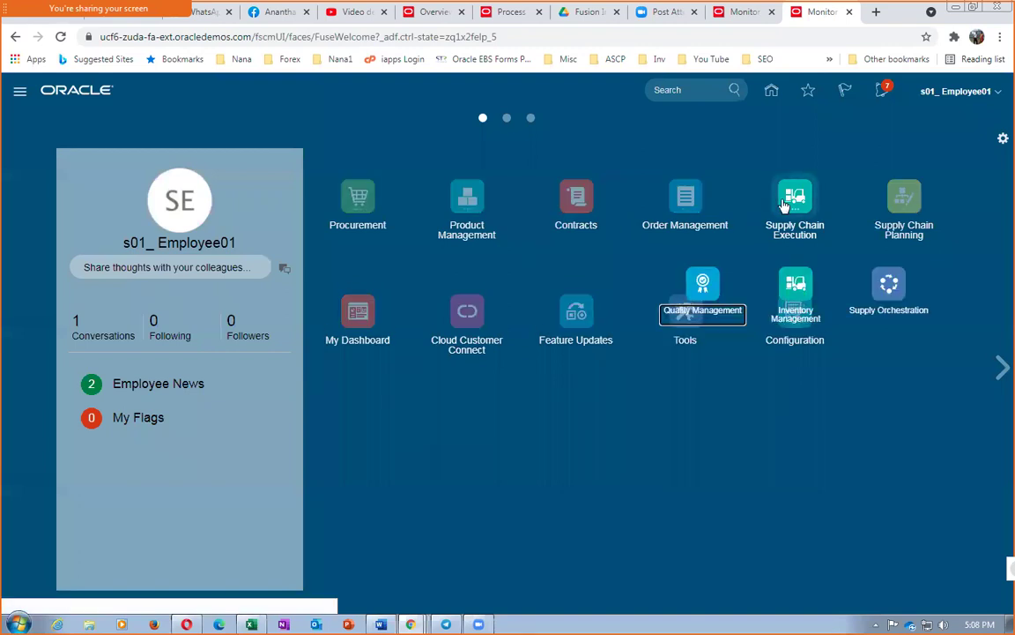
{"action": "left_click", "coordinate": [794, 282]}
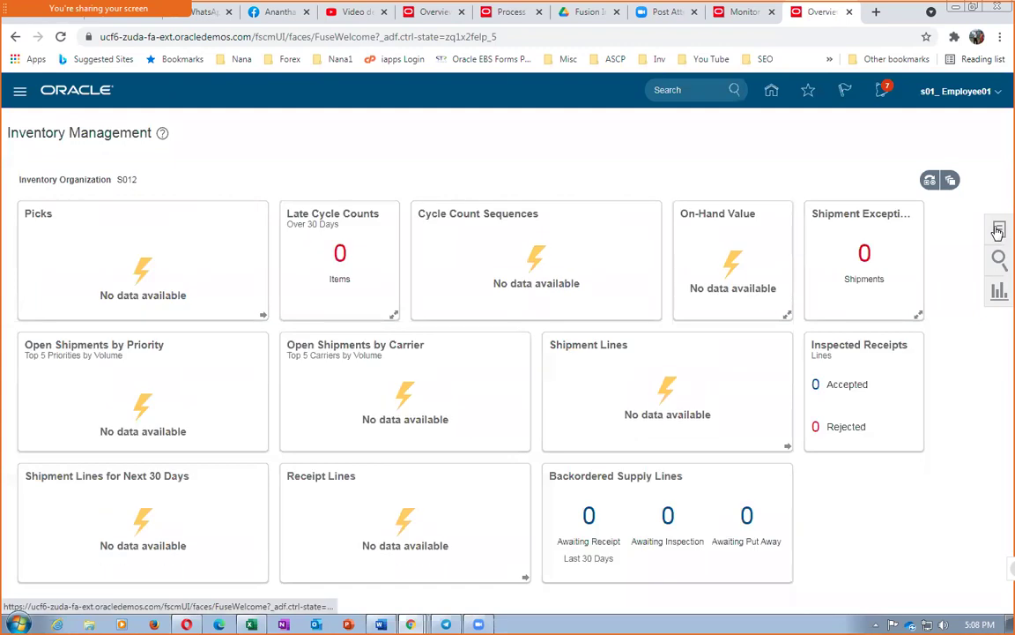
{"action": "left_click", "coordinate": [998, 229]}
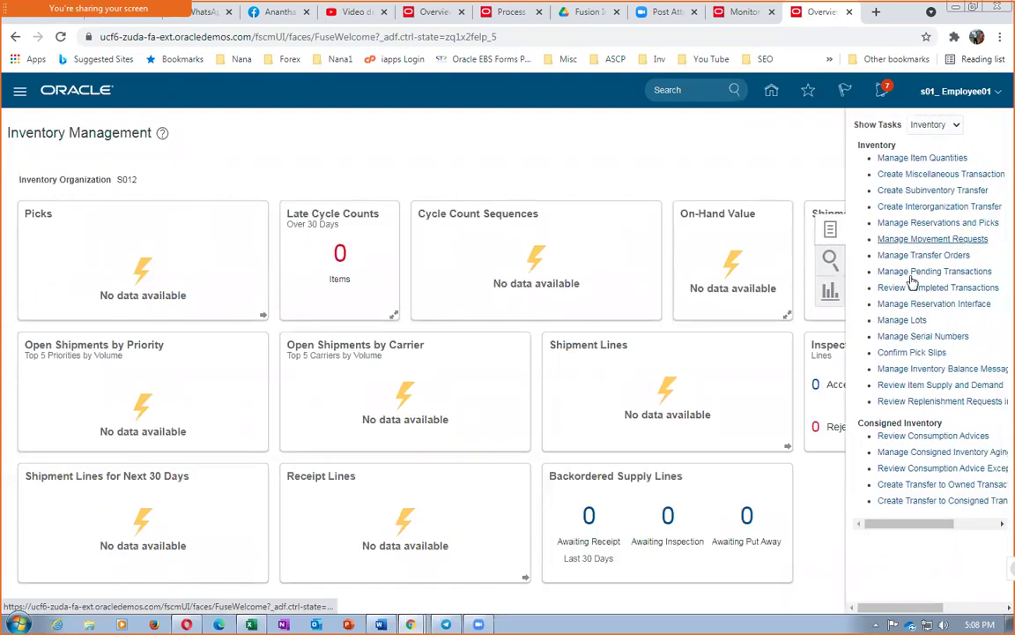
{"action": "left_click", "coordinate": [932, 239]}
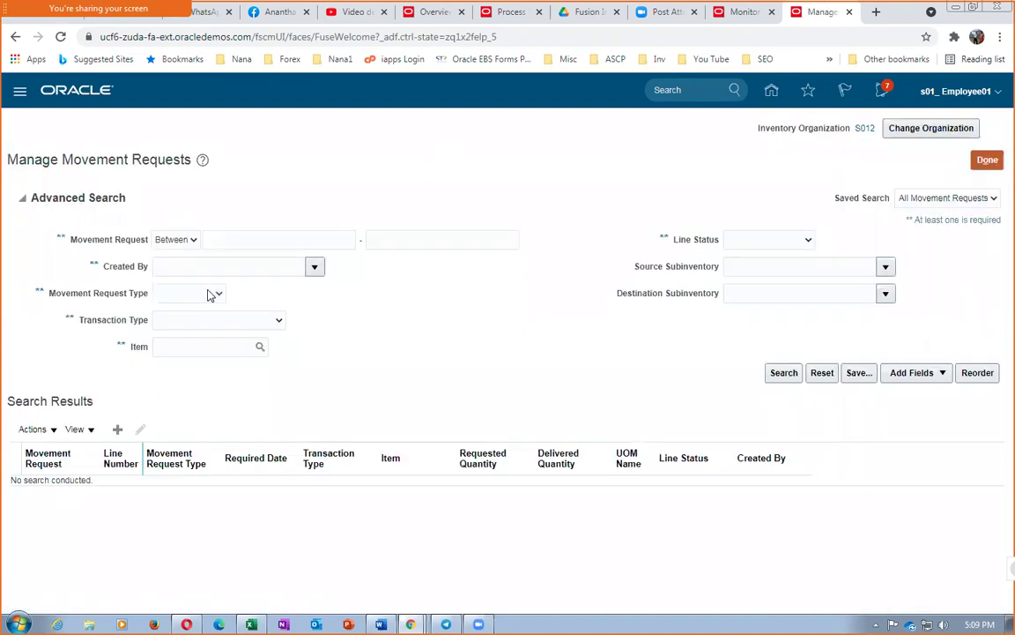
Step: Search movement requests for item s01_mm_test in S012, returning no results
{"action": "left_click", "coordinate": [186, 348]}
{"action": "type", "text": "s01_mm"}
{"action": "left_click", "coordinate": [362, 374]}
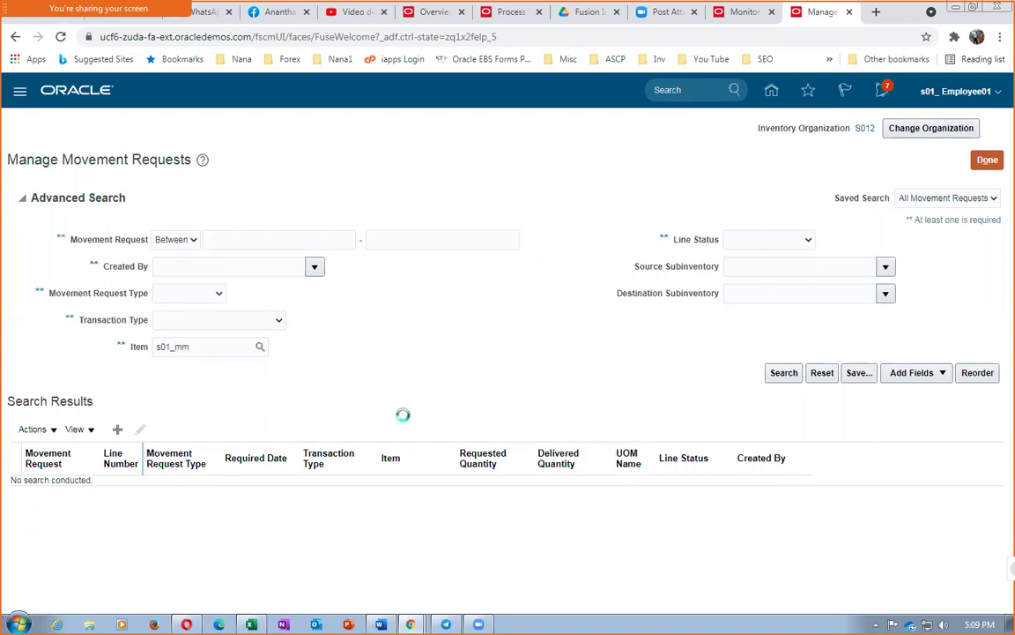
{"action": "left_click", "coordinate": [781, 377]}
{"action": "left_click", "coordinate": [21, 199]}
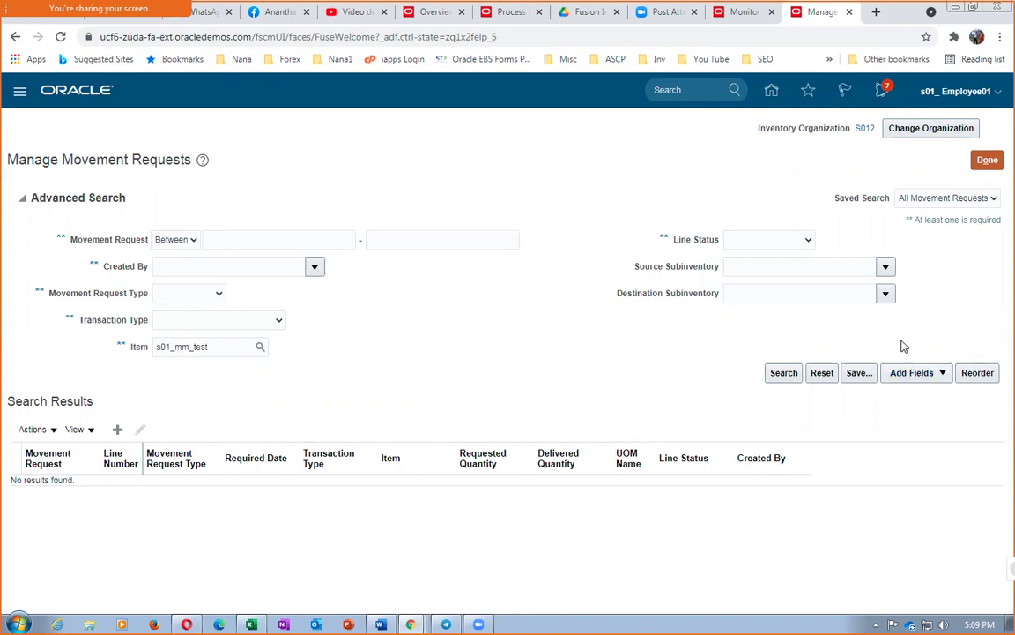
{"action": "left_click", "coordinate": [782, 373]}
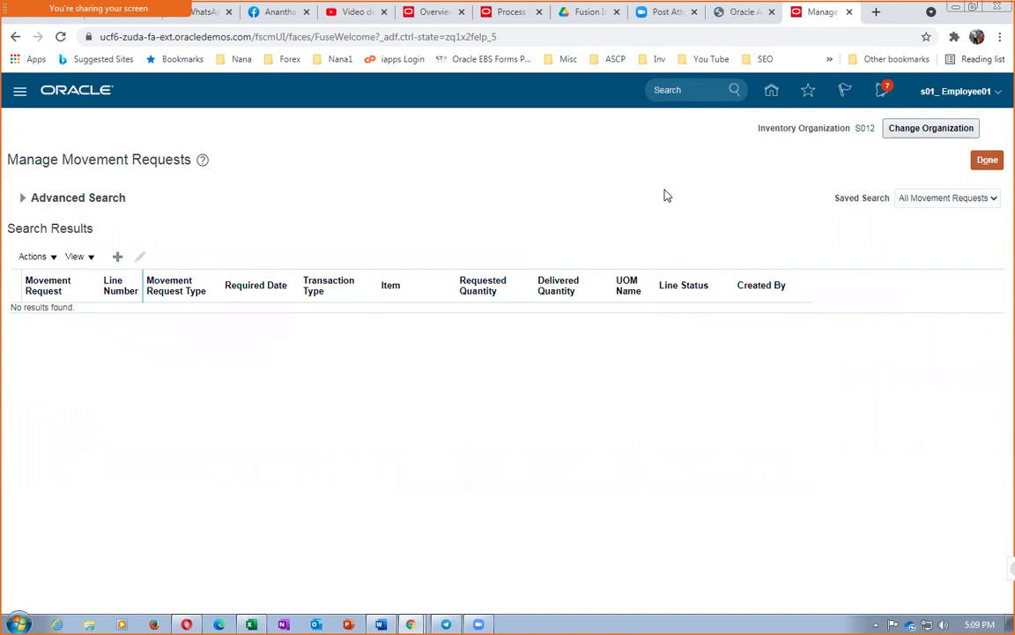
Step: Leave Manage Movement Requests and dismiss the account settings list
{"action": "left_click", "coordinate": [988, 164]}
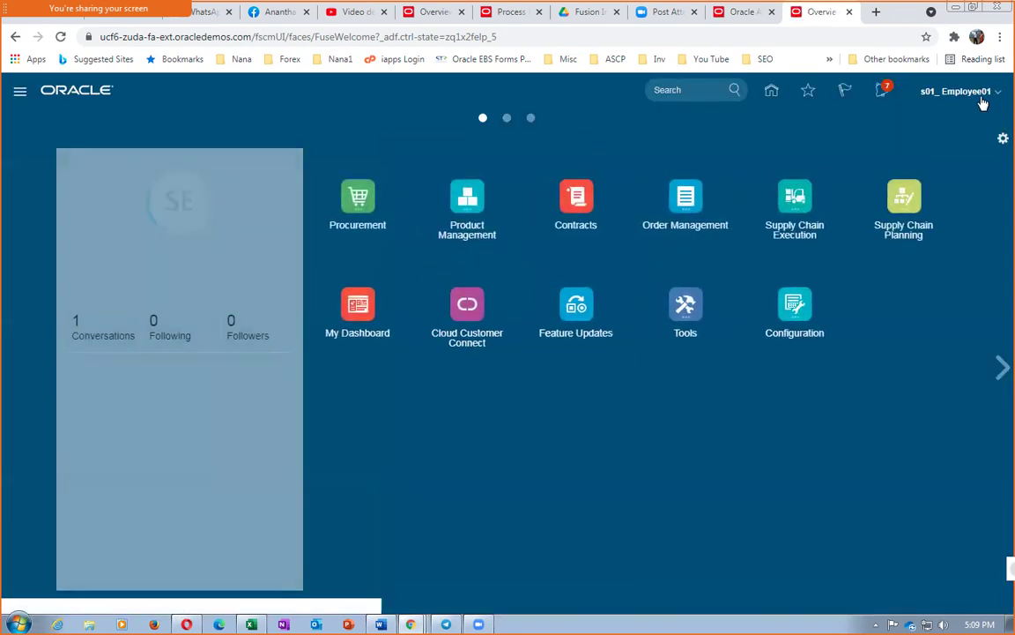
{"action": "left_click", "coordinate": [978, 94]}
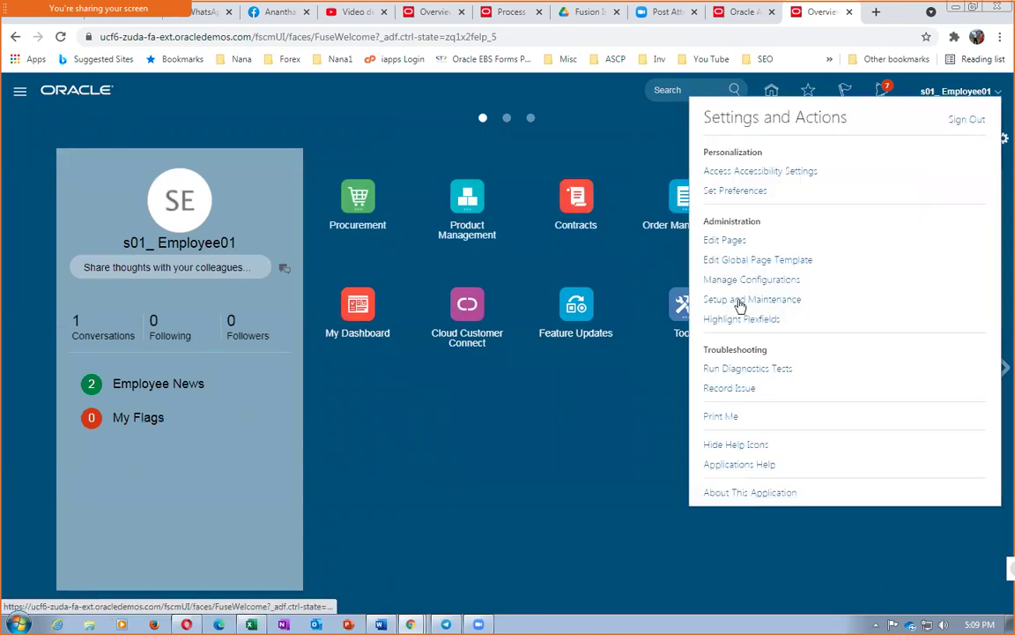
{"action": "left_click", "coordinate": [510, 386]}
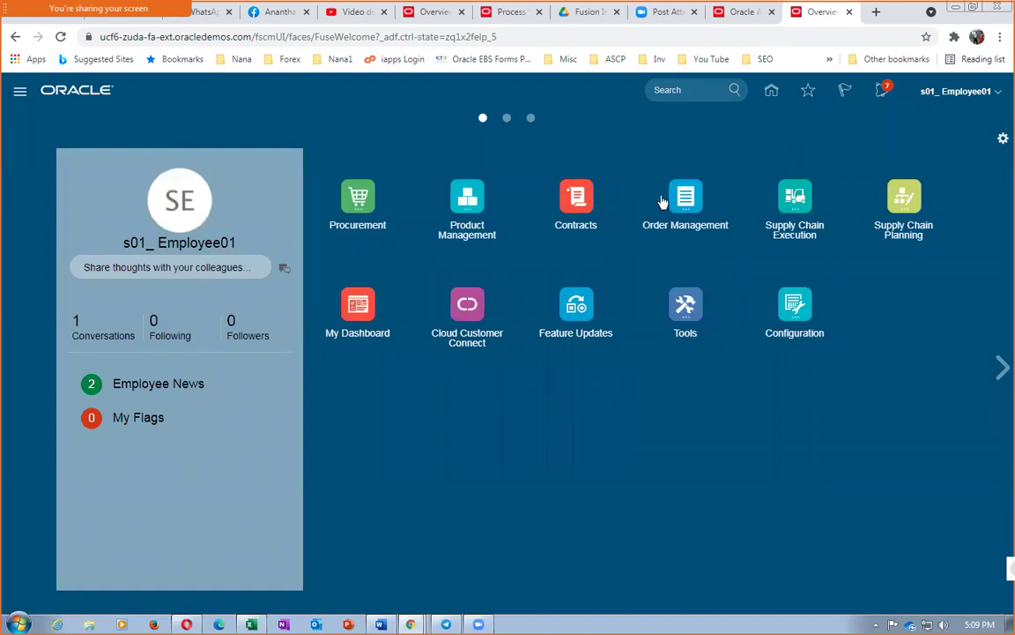
Step: Reopen Inventory Management and change the inventory organization to S011
{"action": "left_click", "coordinate": [795, 207]}
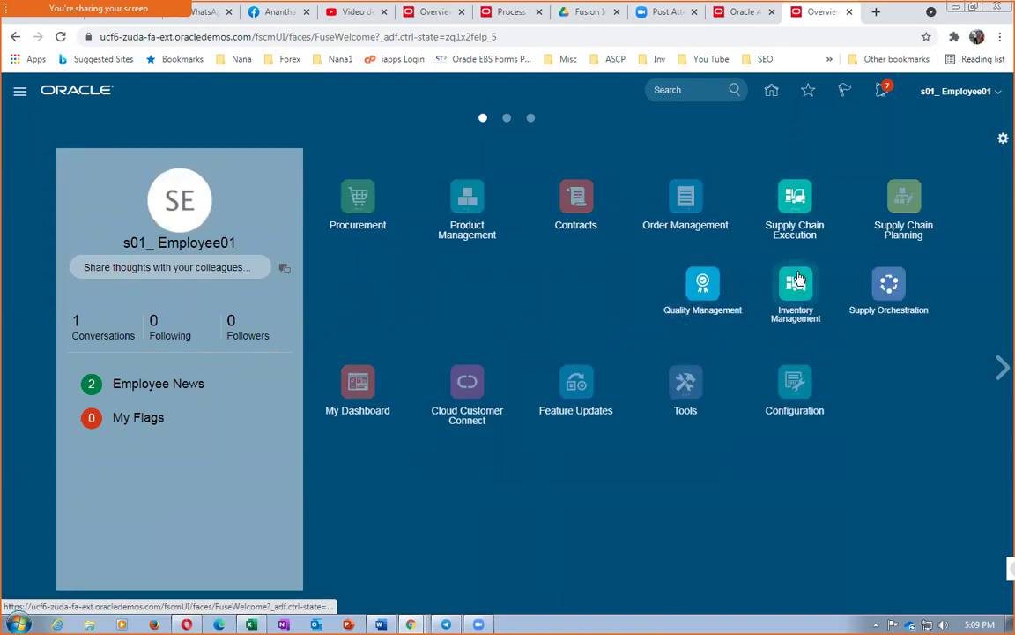
{"action": "left_click", "coordinate": [925, 269]}
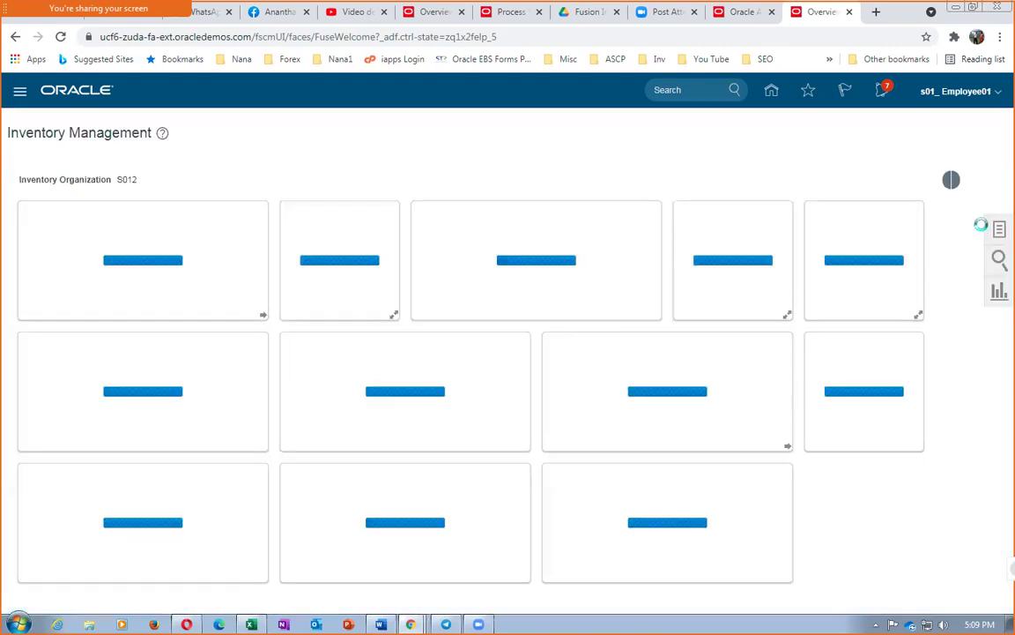
{"action": "left_click", "coordinate": [998, 230]}
{"action": "left_click", "coordinate": [959, 241]}
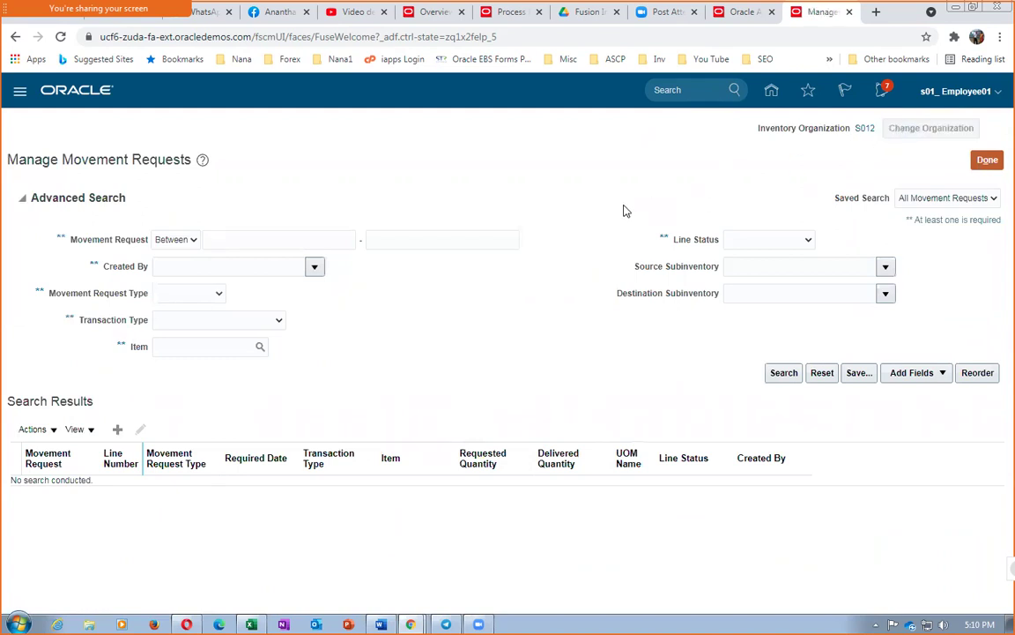
{"action": "type", "text": "S011"}
{"action": "key", "text": "Tab"}
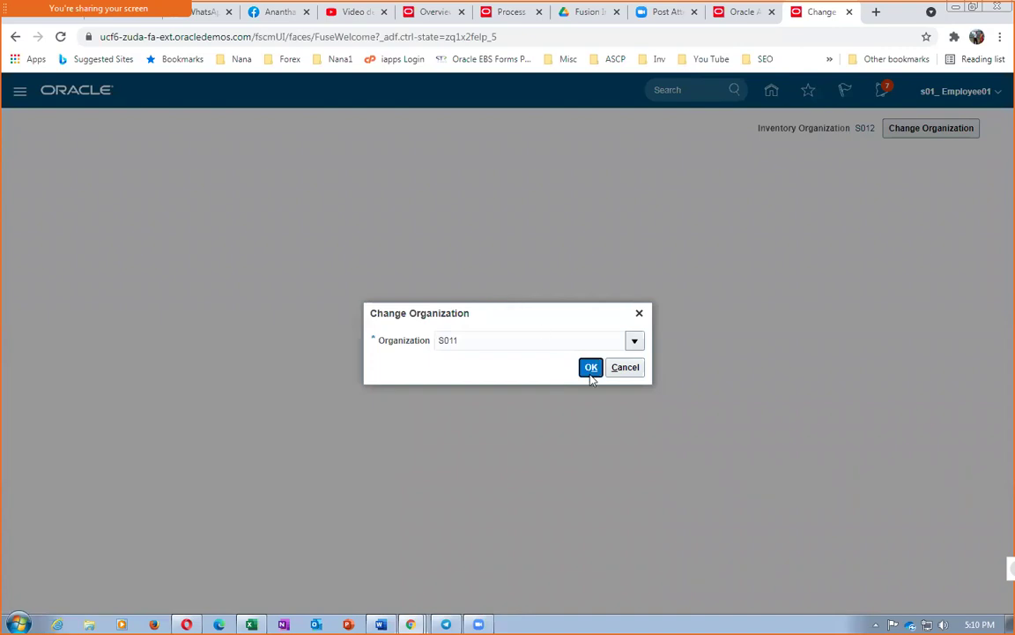
{"action": "left_click", "coordinate": [589, 368]}
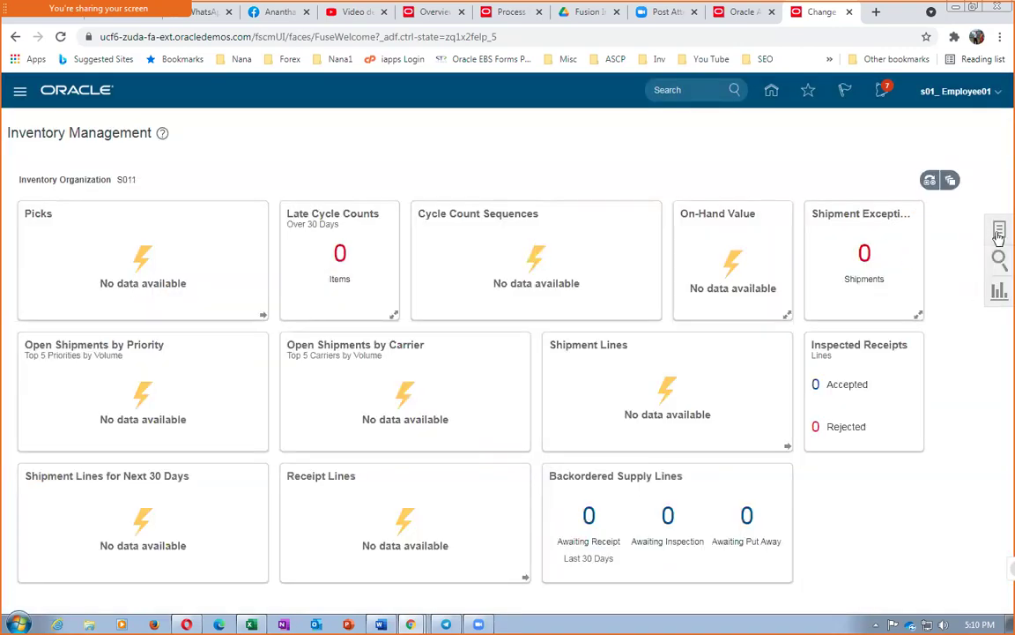
{"action": "left_click", "coordinate": [999, 231]}
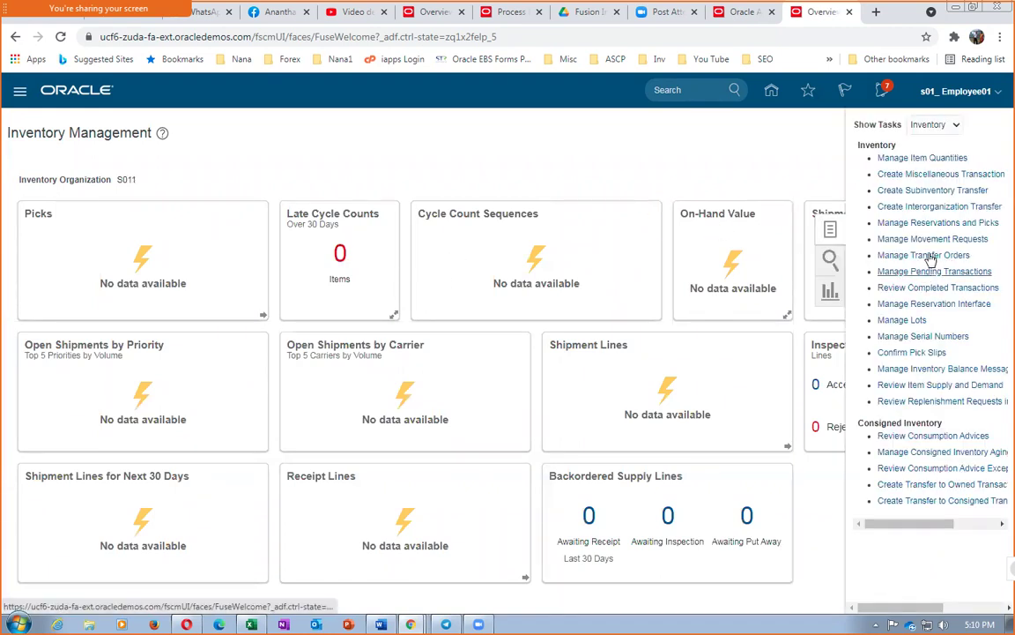
Step: Search S011 movement requests for s01_mm_test, finding request 230906 with lines 40 and 5
{"action": "left_click", "coordinate": [932, 239]}
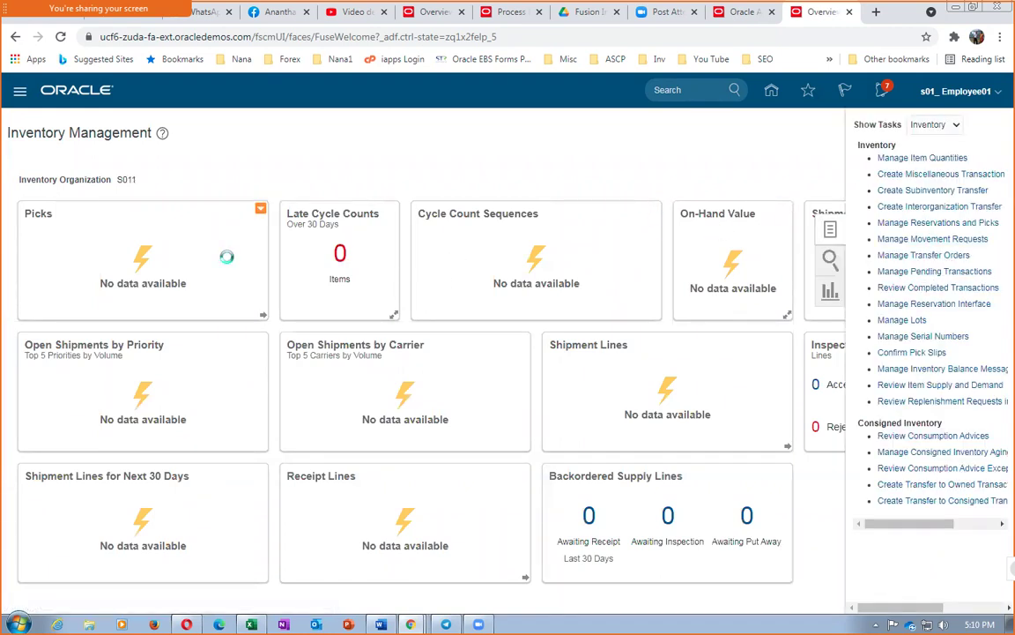
{"action": "left_click", "coordinate": [193, 347]}
{"action": "type", "text": "s01_mm"}
{"action": "key", "text": "Tab"}
{"action": "type", "text": "_test"}
{"action": "left_click", "coordinate": [776, 381]}
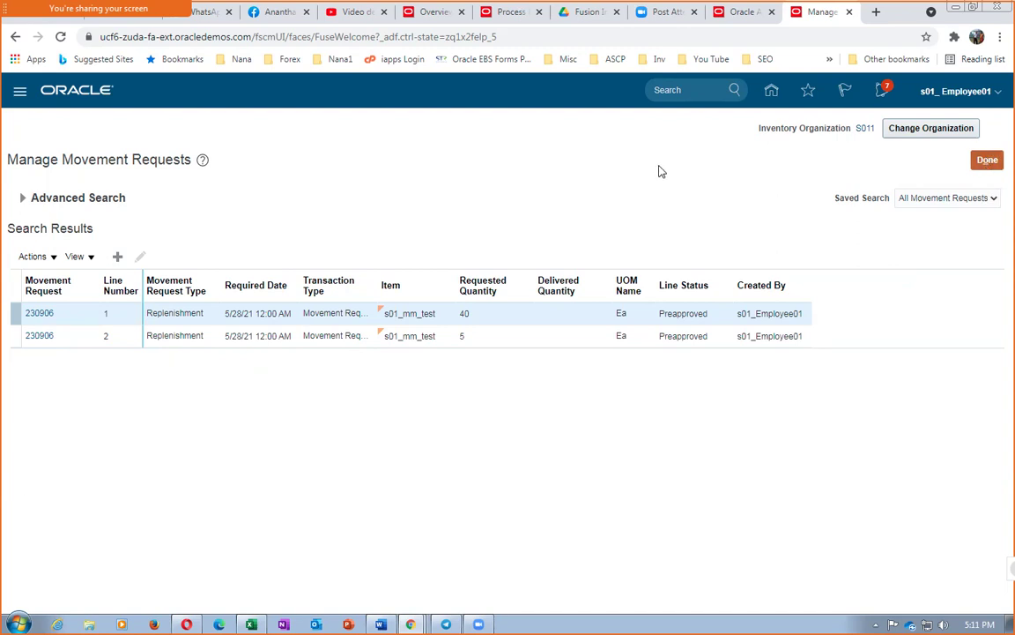
{"action": "left_click", "coordinate": [987, 161]}
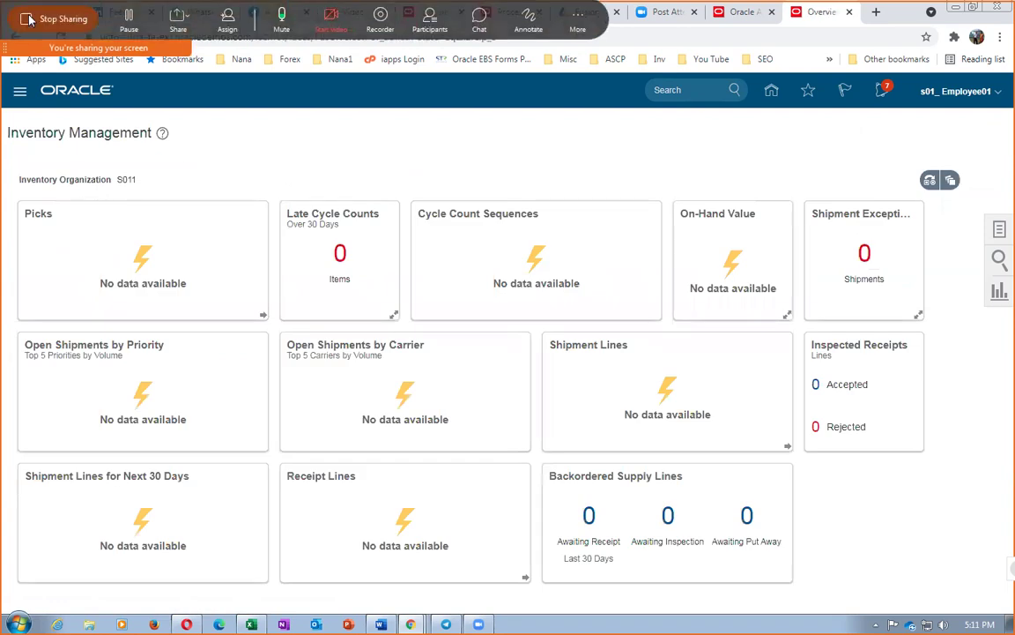
Step: Stop sharing the screen from the Webex share toolbar
{"action": "left_click", "coordinate": [46, 21]}
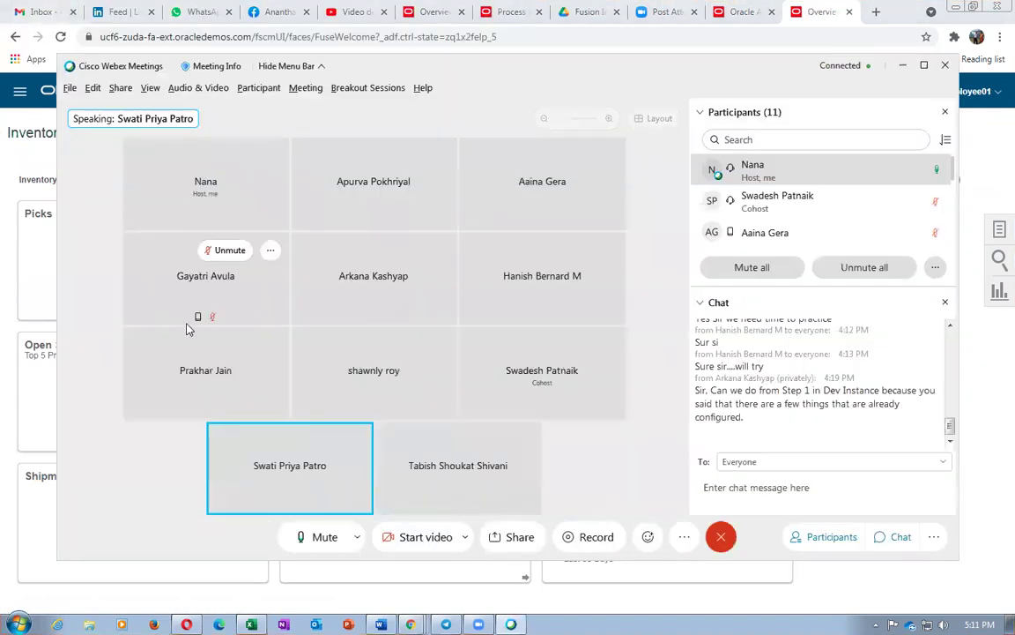